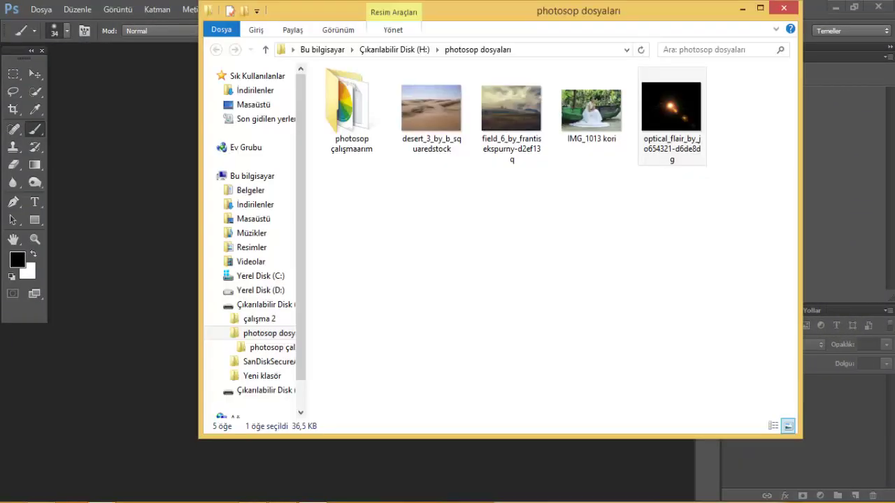
Open the desert_3_by_b_squaredstock dunes photo in Photoshop as a new document
mouse_move(671, 108)
mouse_down()
mouse_move(605, 123)
mouse_move(653, 118)
mouse_up()
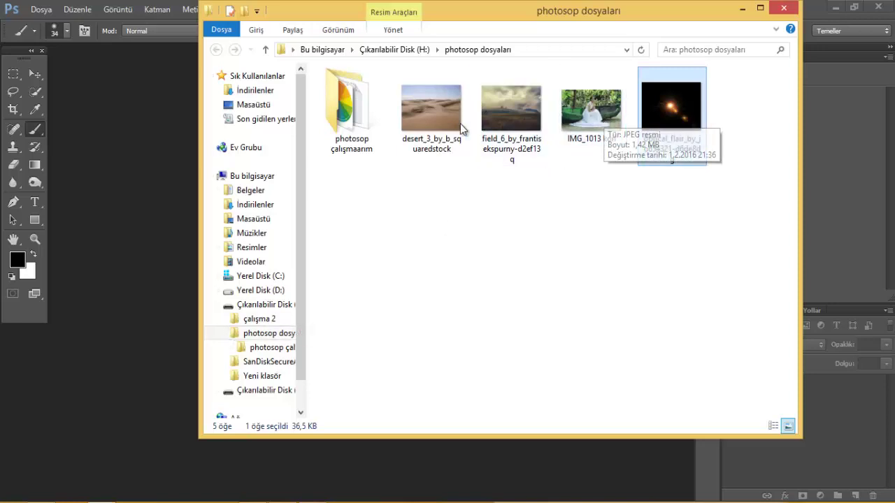
drag(449, 121, 166, 264)
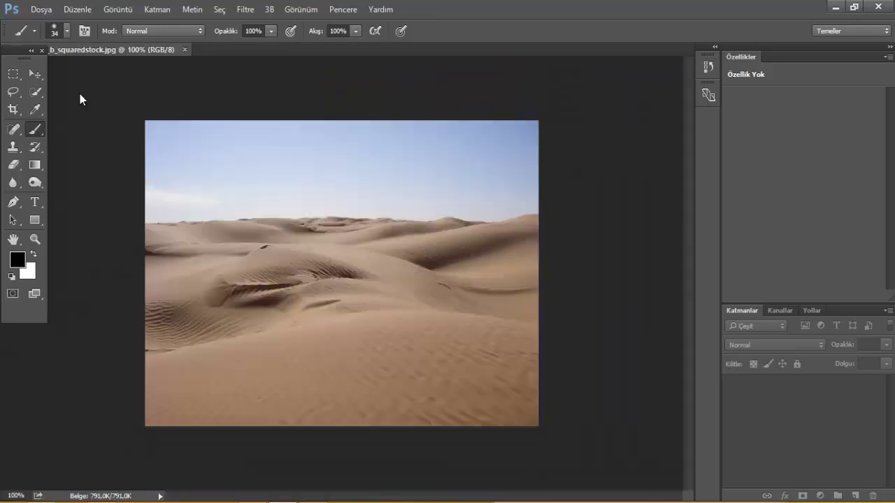
click(34, 73)
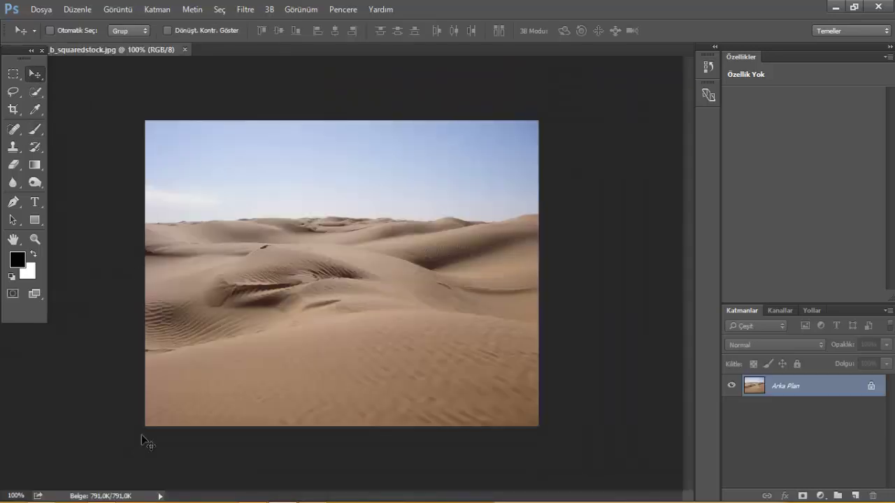
Open the IMG_1013 kori bride photo in Photoshop and zoom in on it
key(alt+Tab)
click(595, 121)
drag(596, 121, 593, 133)
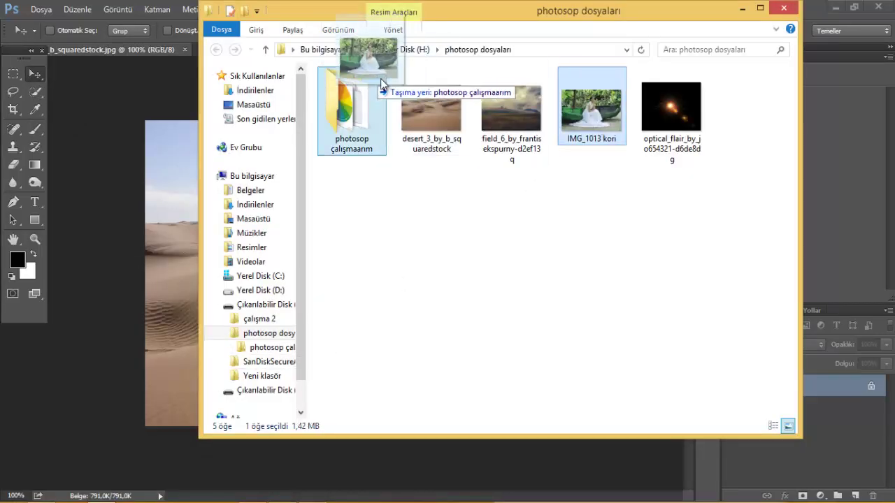
drag(563, 2, 562, 120)
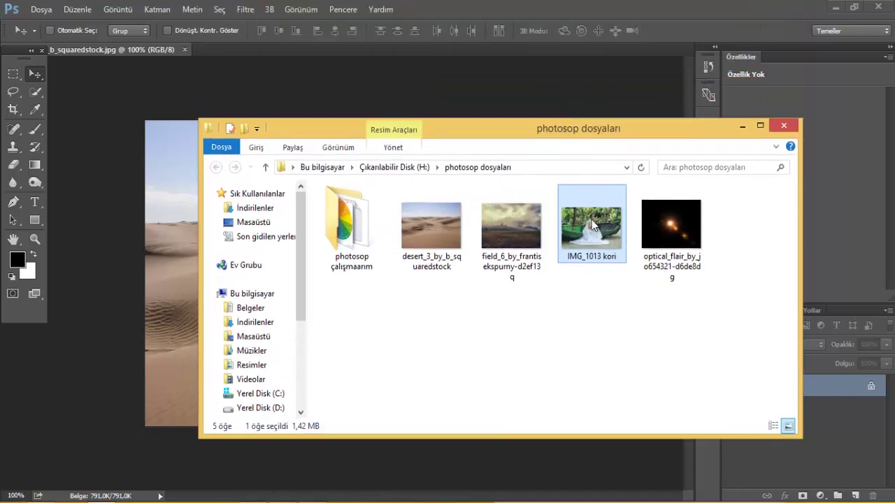
drag(592, 220, 269, 51)
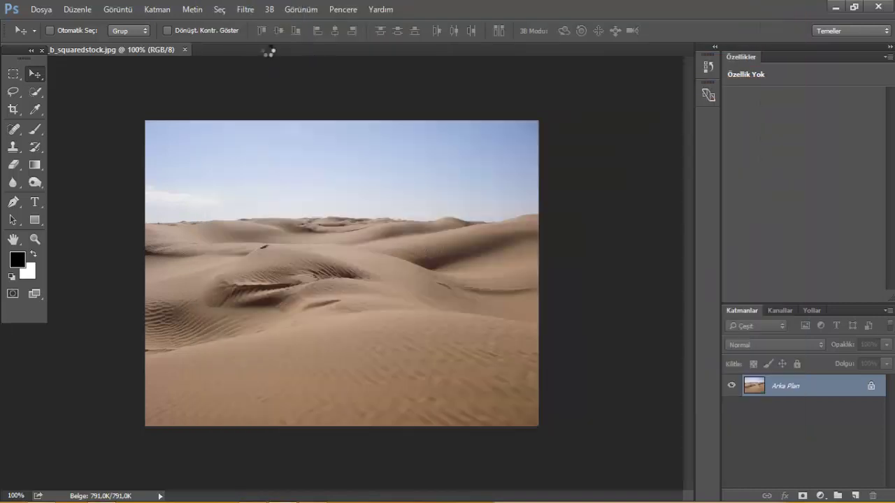
key(ctrl+plus)
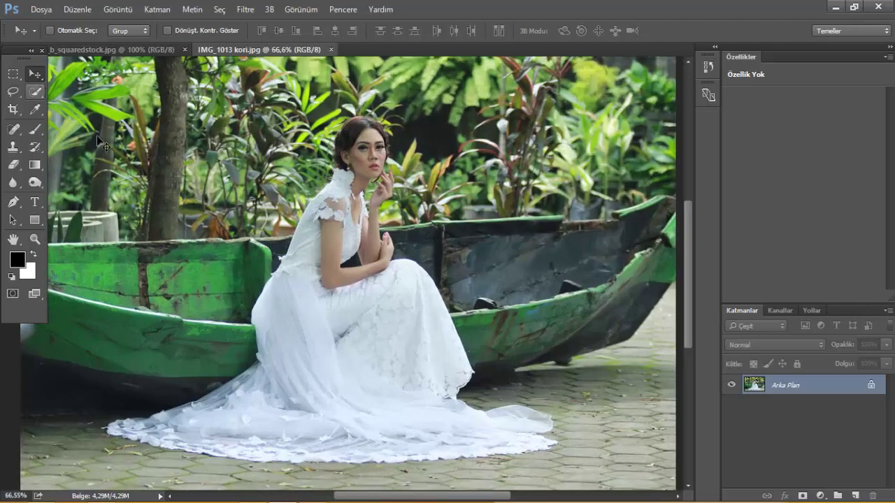
Duplicate the bride photo's background layer and begin tracing the boat outline with the Pen tool
scroll(288, 306, up, 3)
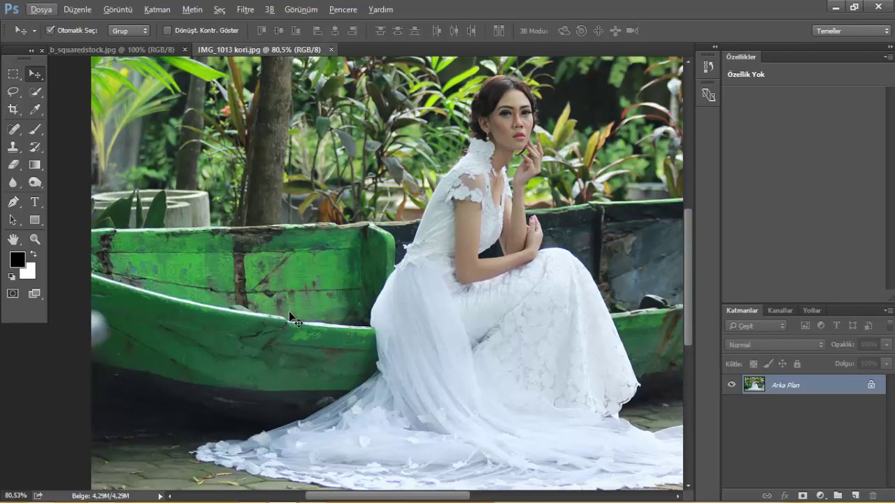
key(ctrl+j)
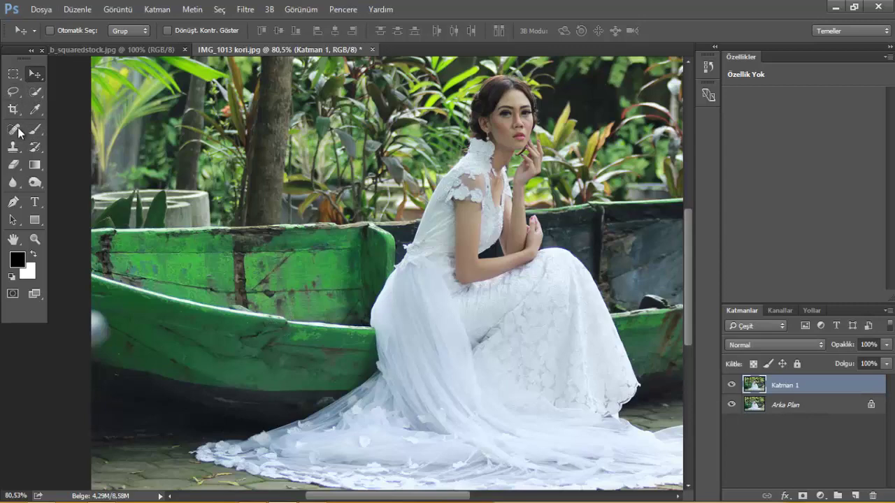
click(13, 202)
scroll(230, 275, left, 1)
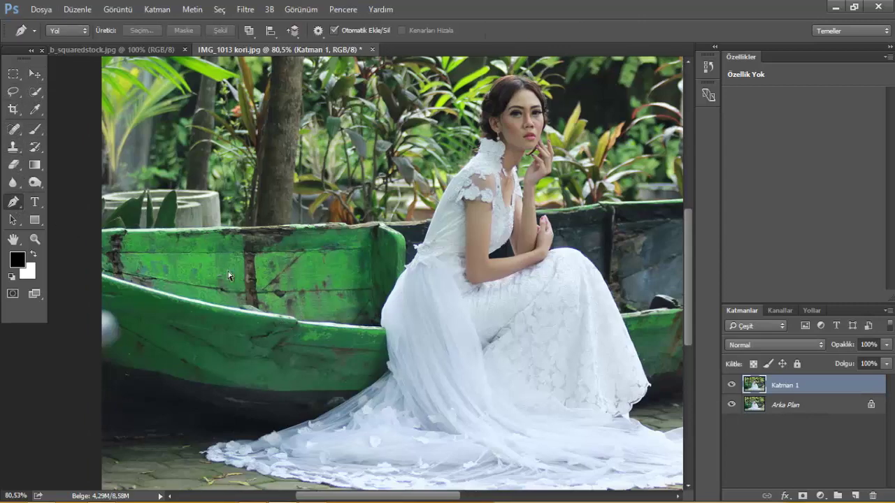
scroll(229, 275, up, 2)
scroll(182, 252, up, 3)
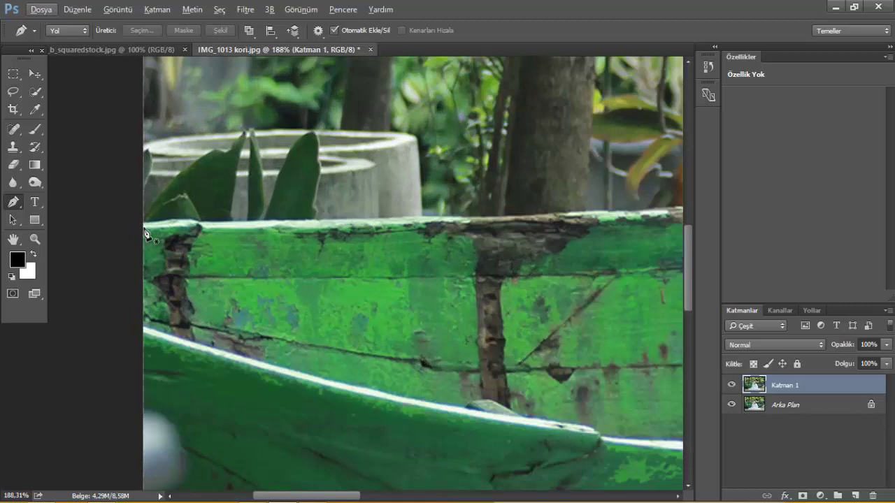
click(143, 222)
click(380, 220)
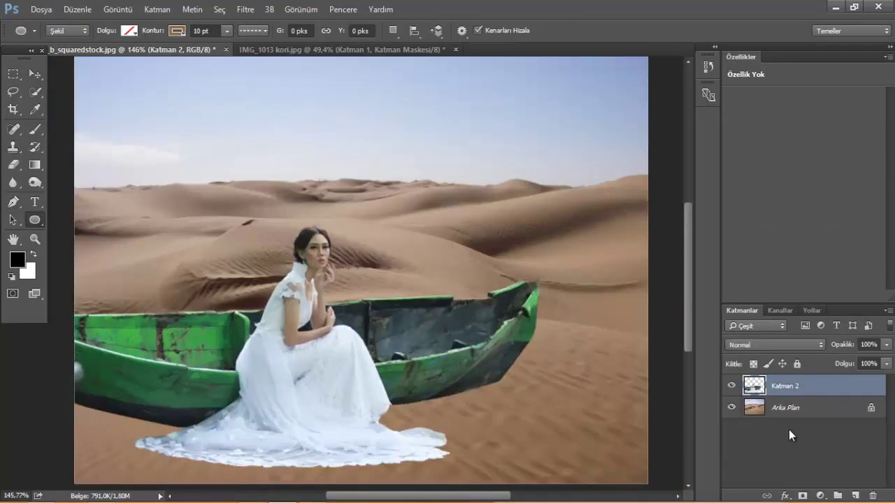
Draw an ellipse on the sand below the boat over the desert background, filled solid black
click(804, 407)
drag(47, 394, 570, 449)
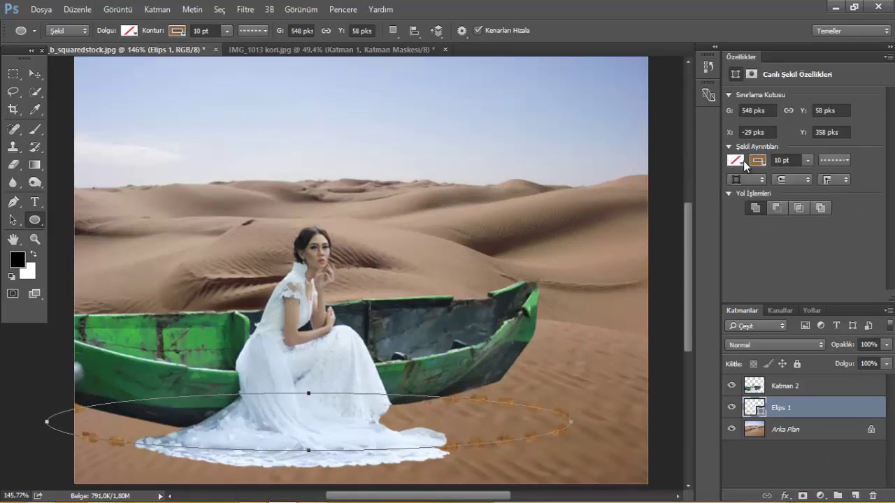
click(764, 161)
click(770, 189)
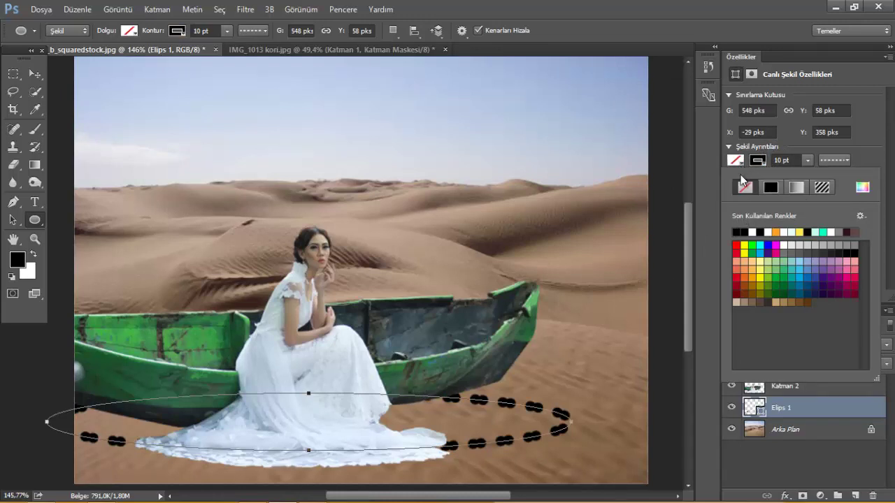
click(768, 189)
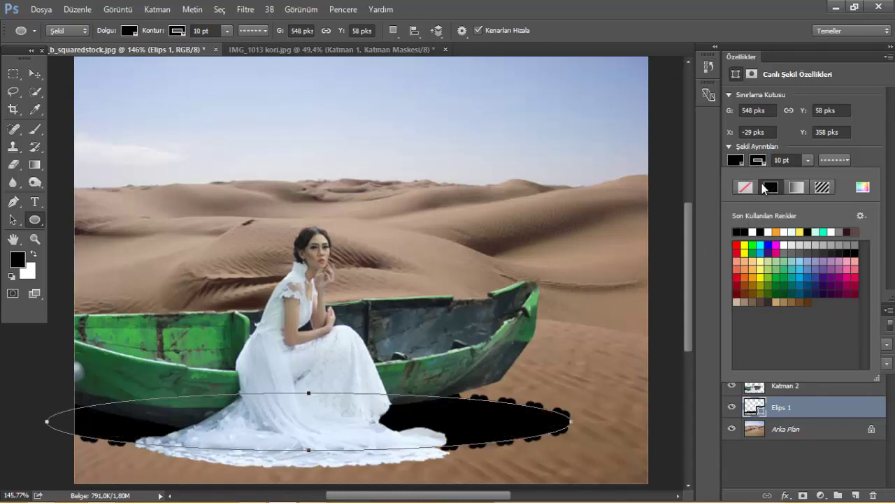
Keep the ellipse's solid black fill and give it a solid black dashed outline
click(746, 187)
click(769, 188)
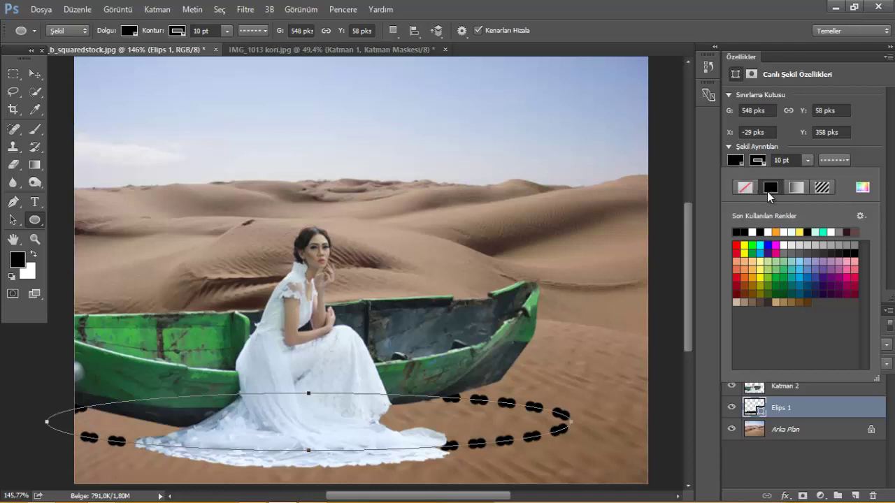
click(762, 163)
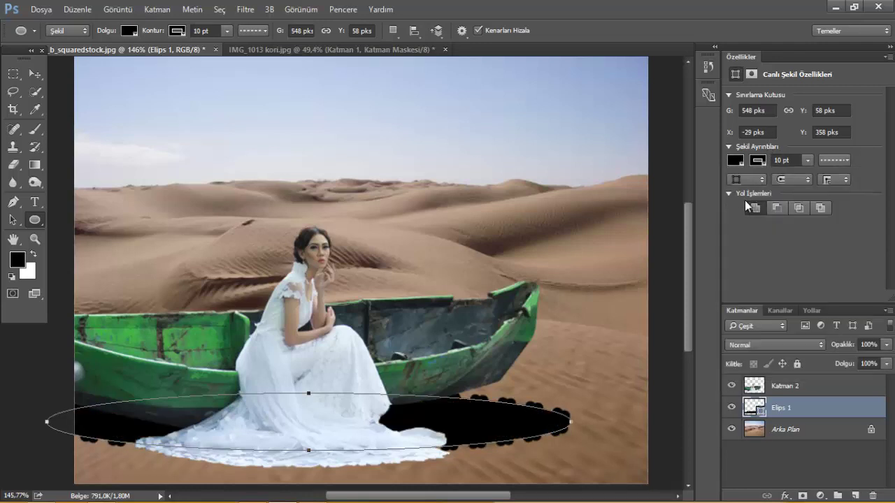
click(728, 194)
click(760, 182)
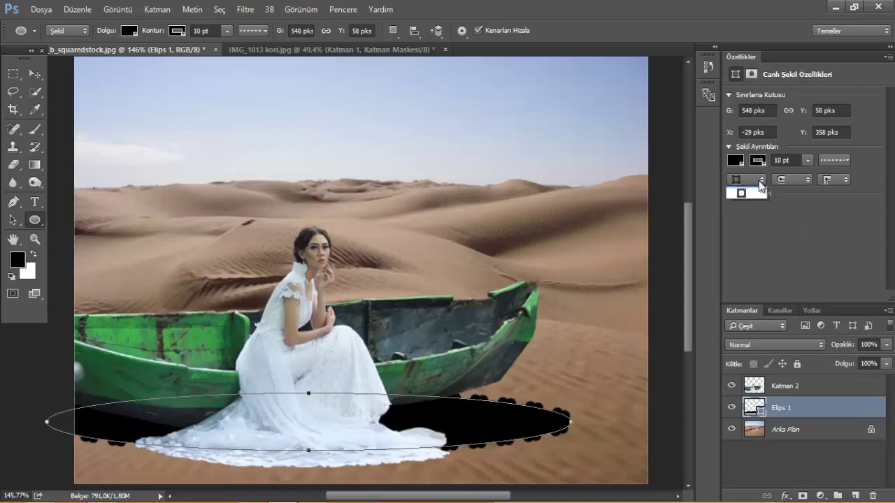
click(761, 161)
click(763, 162)
Shift the black ellipse slightly left and up, then stretch it to about 179% height
click(34, 74)
drag(418, 429, 432, 409)
key(ctrl+t)
scroll(323, 410, down, 2)
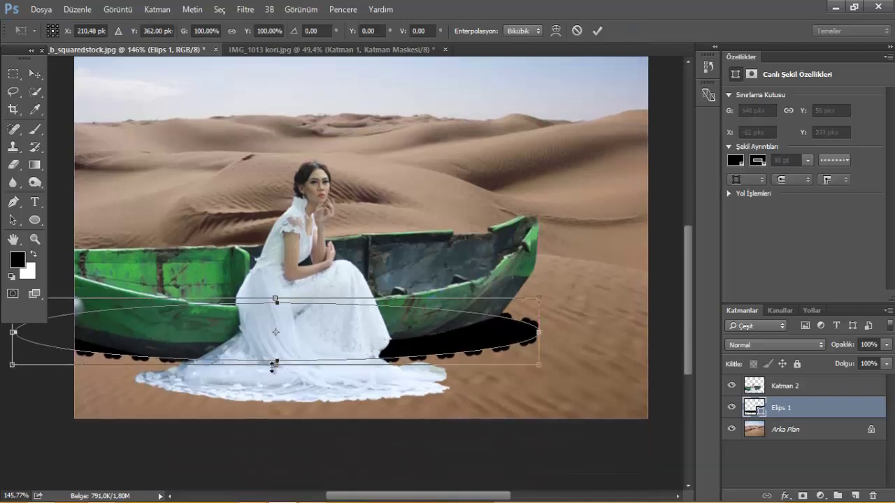
drag(273, 365, 278, 419)
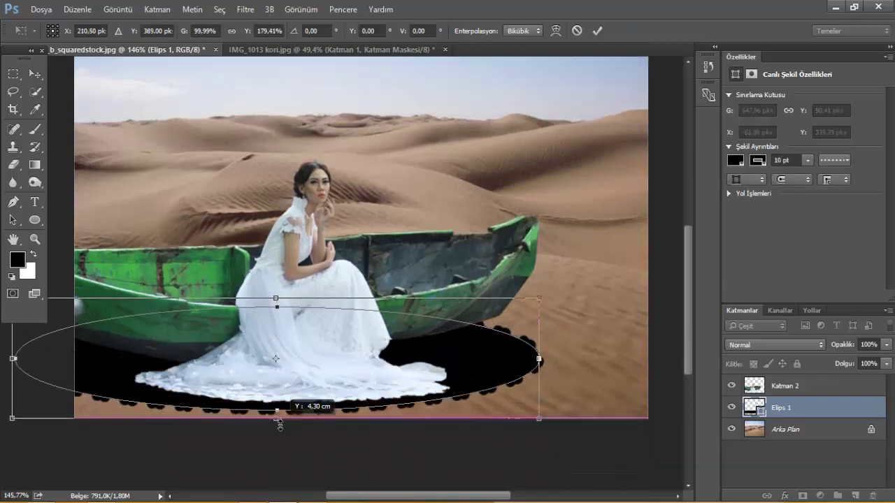
key(Return)
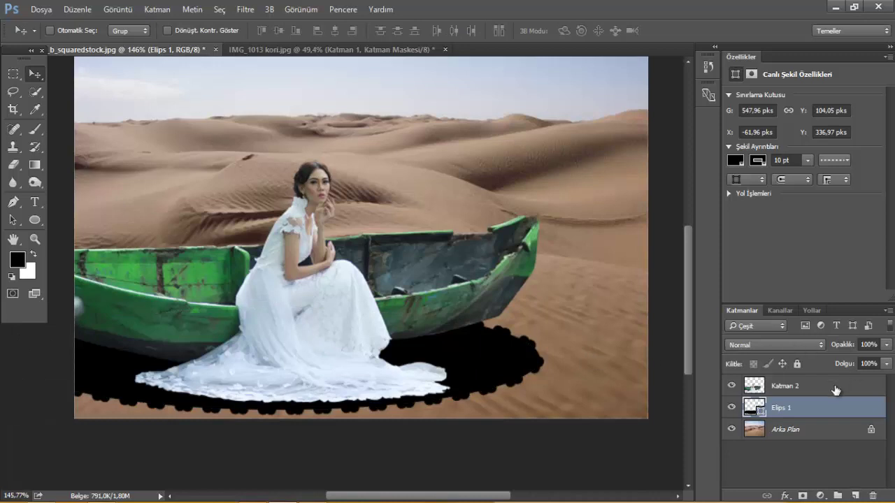
Lower the Elips 1 layer opacity to 43%
right_click(760, 414)
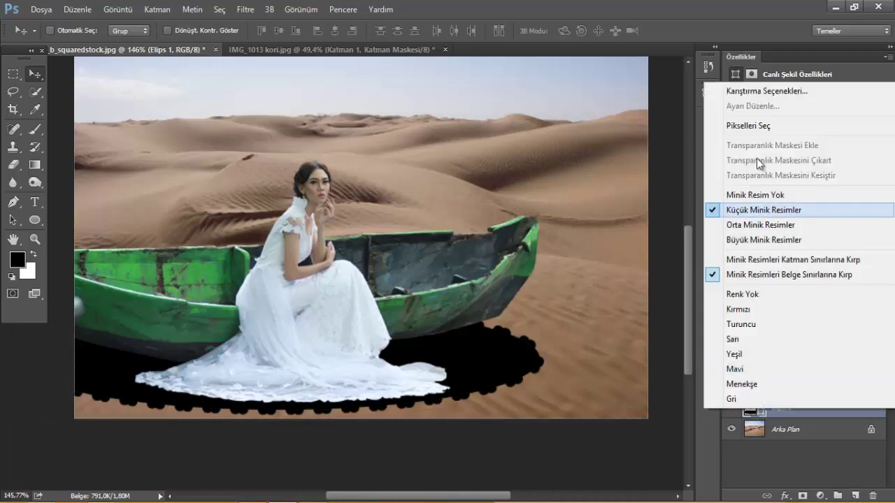
click(816, 411)
drag(887, 345, 848, 362)
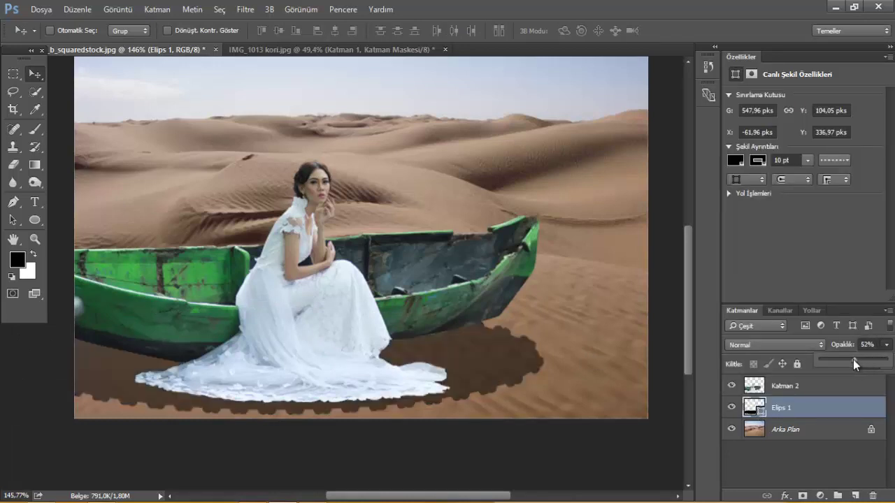
Rasterize the ellipse and soften it with a Gaussian Blur of 11,4 pixels
click(245, 9)
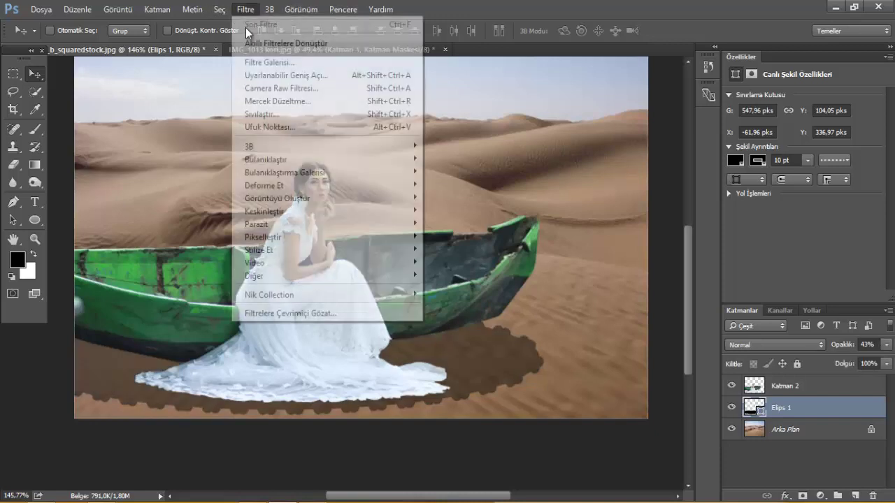
mouse_move(265, 160)
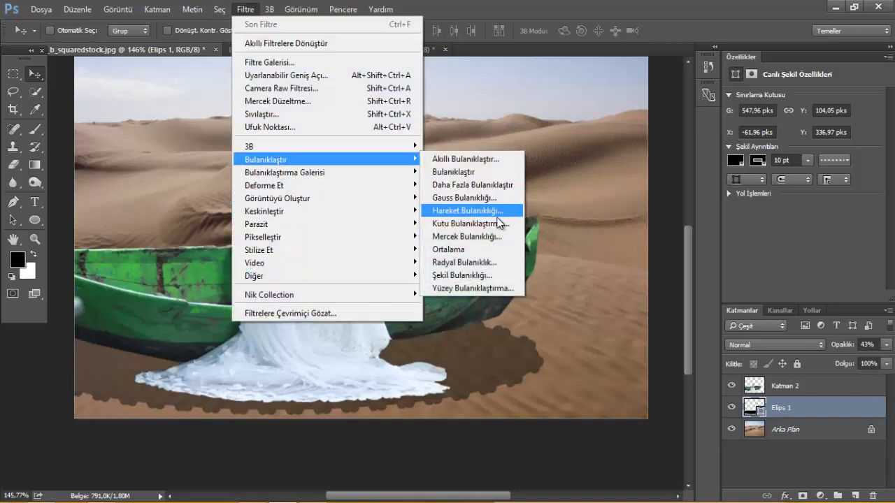
click(470, 201)
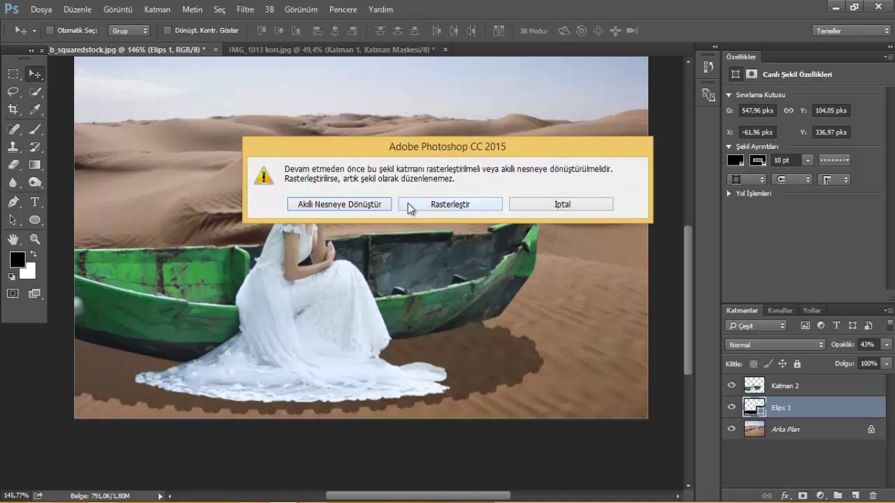
click(428, 204)
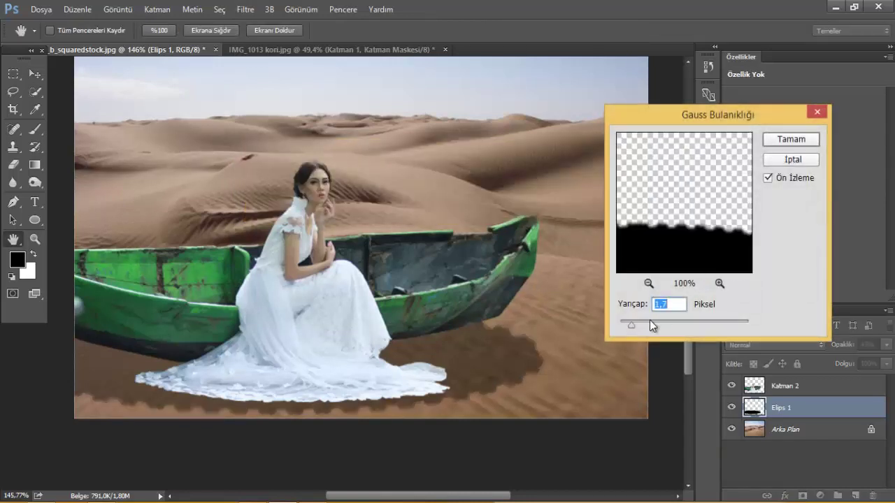
drag(650, 322, 662, 325)
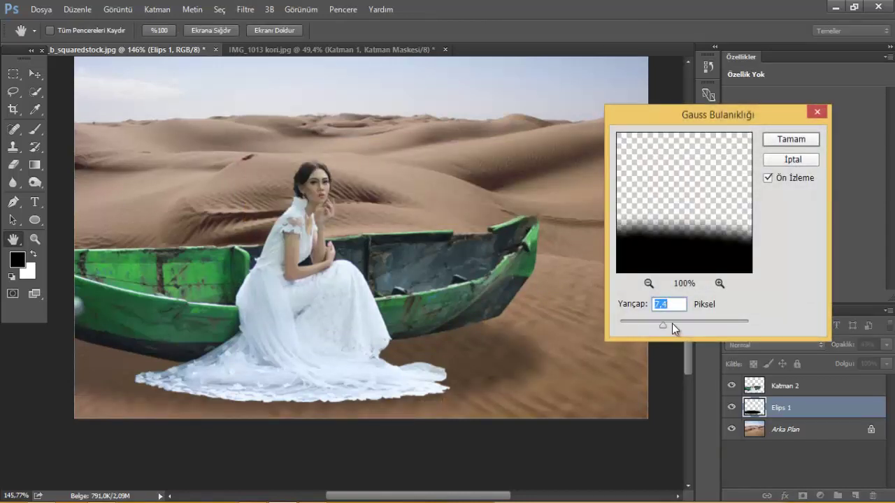
click(672, 323)
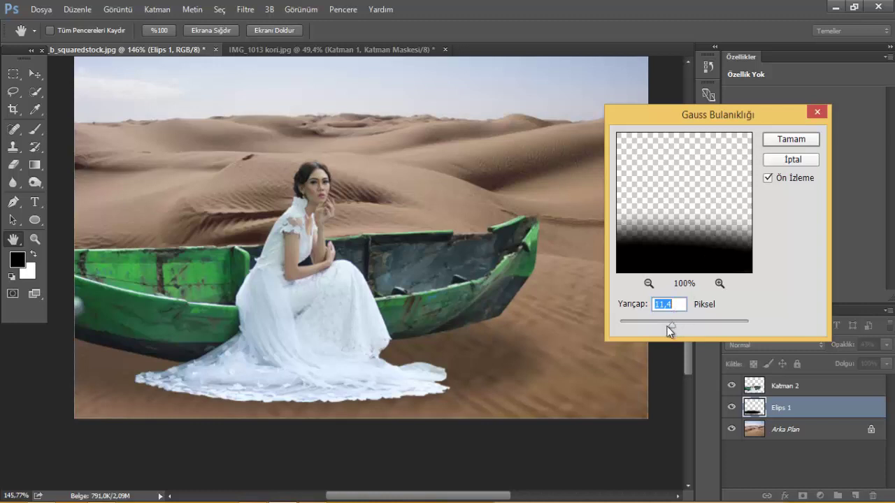
click(778, 144)
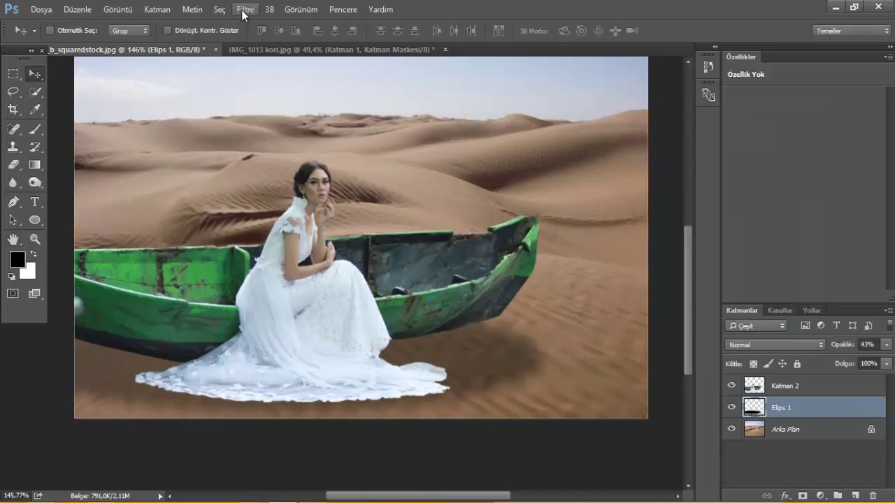
Apply a Motion Blur at -90° angle with a 79-pixel distance to the shadow
click(244, 11)
mouse_move(266, 160)
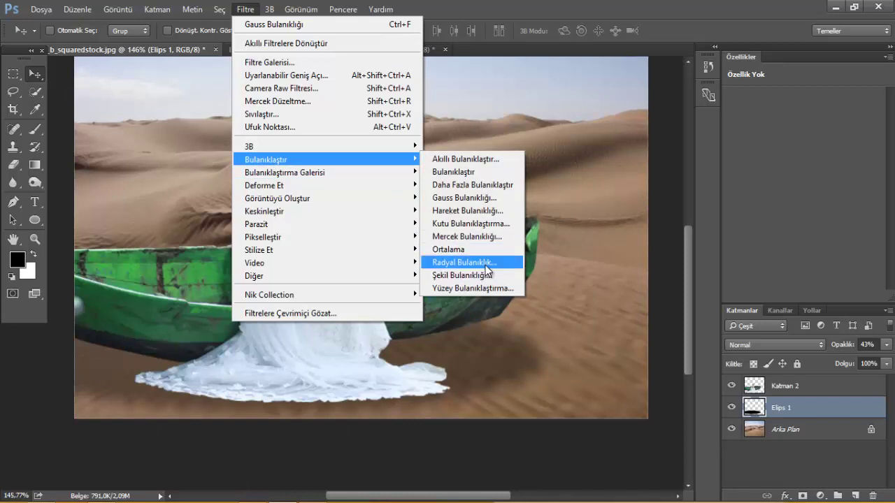
click(480, 211)
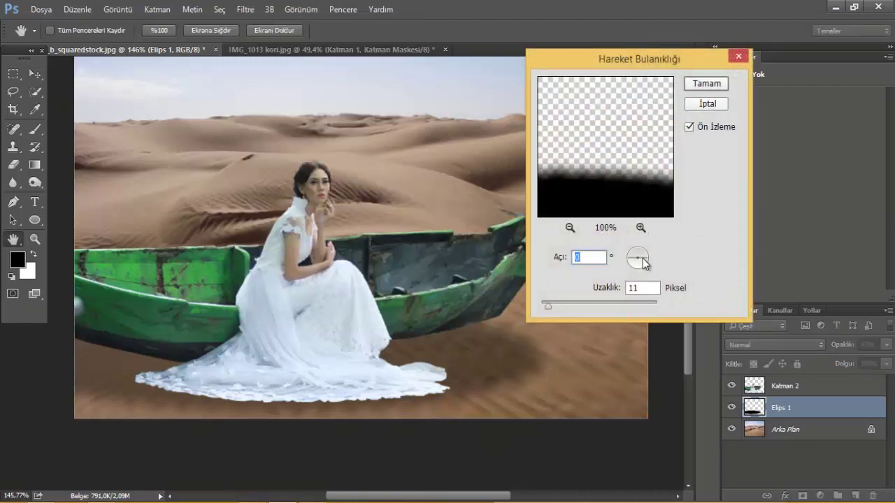
drag(642, 258, 638, 268)
drag(549, 305, 590, 303)
text(7)
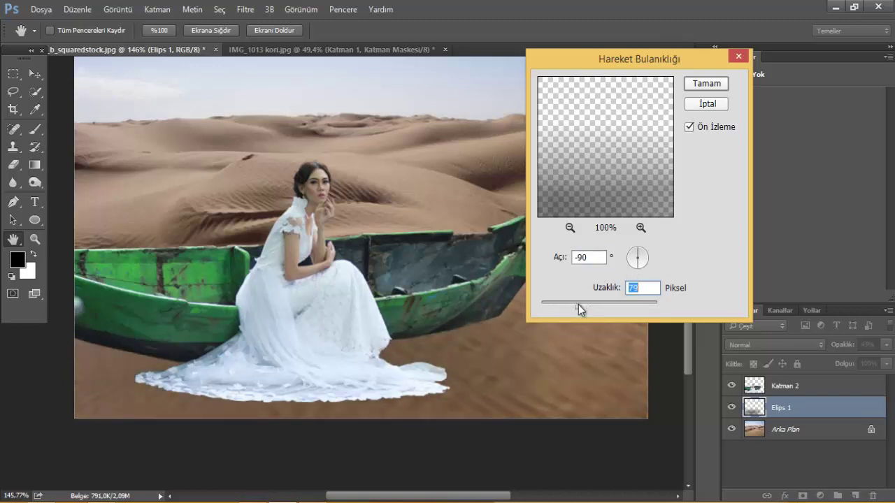
text(9)
click(706, 83)
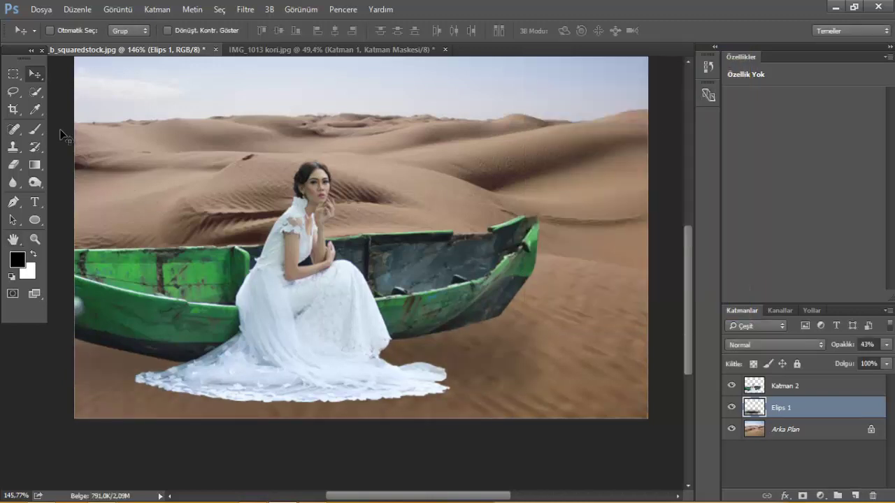
Add a layer mask to Elips 1 and paint out part of the shadow with a 115-px black brush
click(35, 128)
click(803, 496)
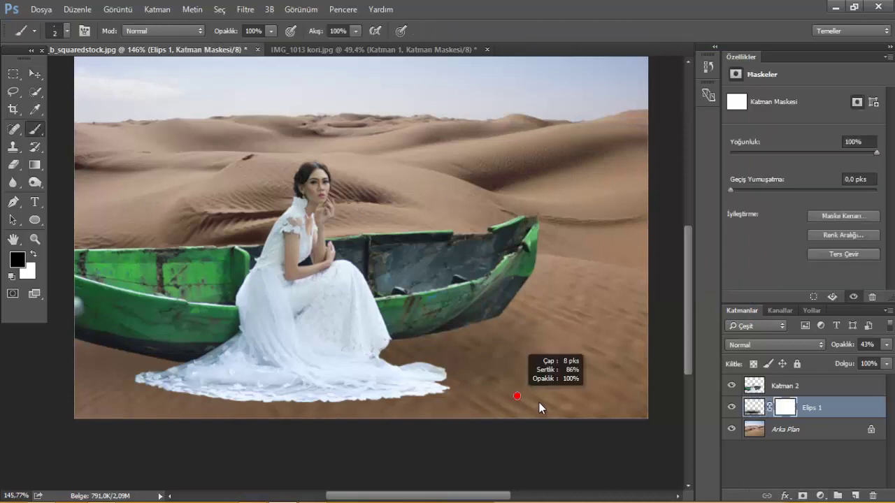
drag(517, 397, 559, 391)
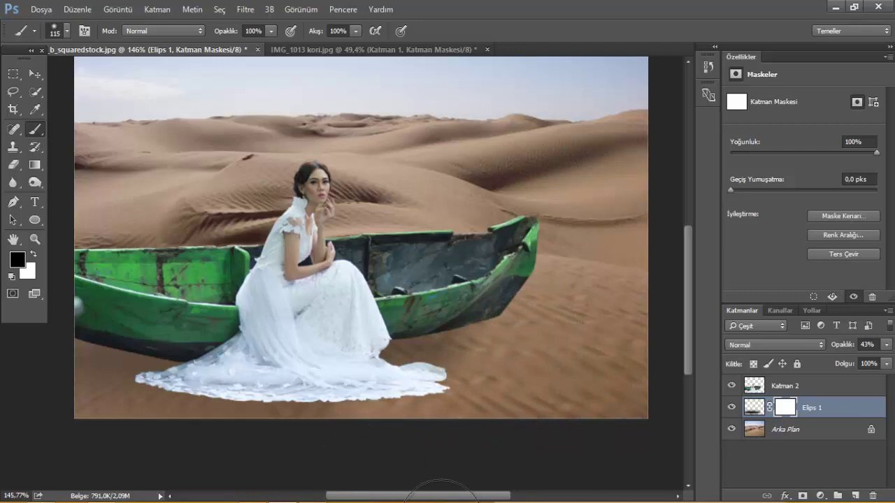
drag(37, 400, 40, 369)
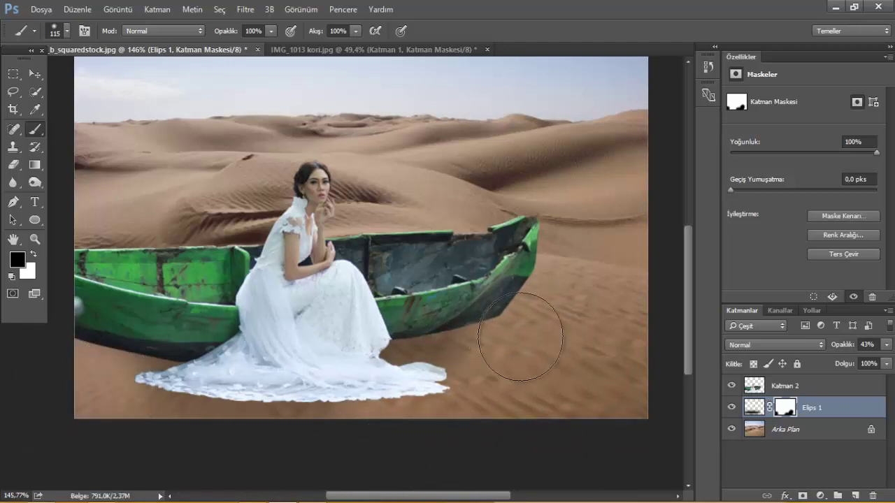
Switch the brush to white at 30% opacity and 31 pixels to restore shadow areas
drag(509, 330, 485, 313)
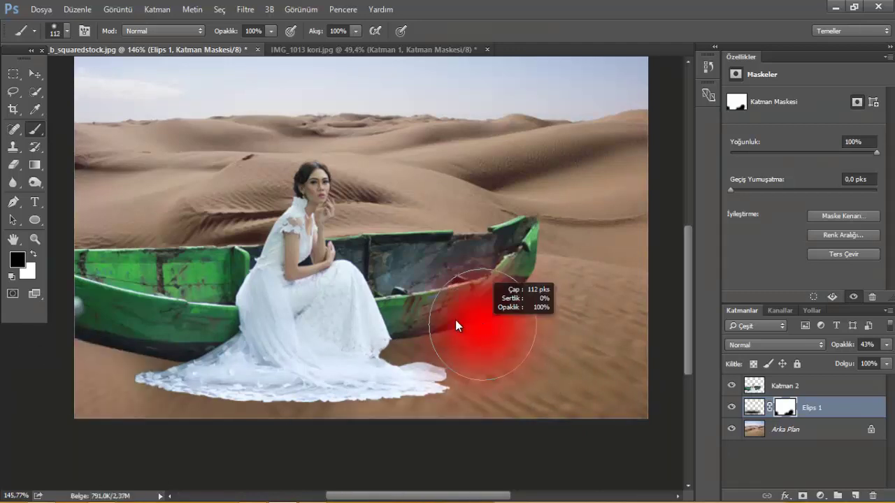
key(x)
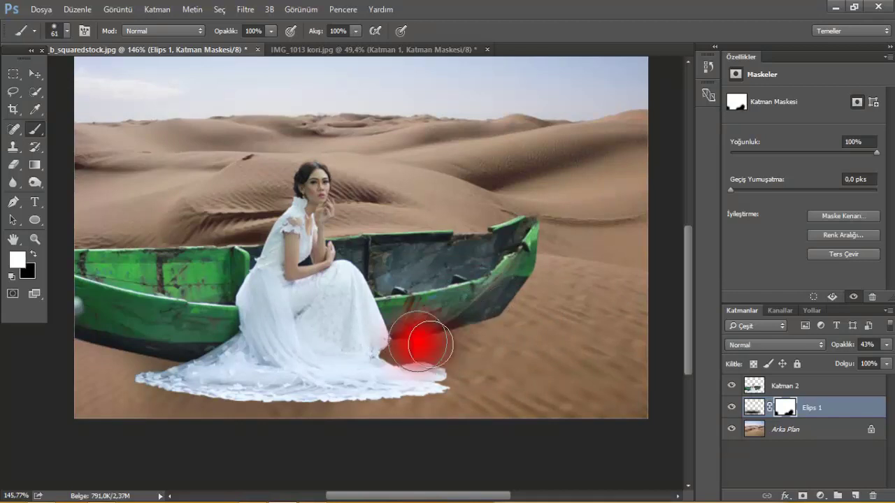
drag(415, 342, 430, 344)
key(3)
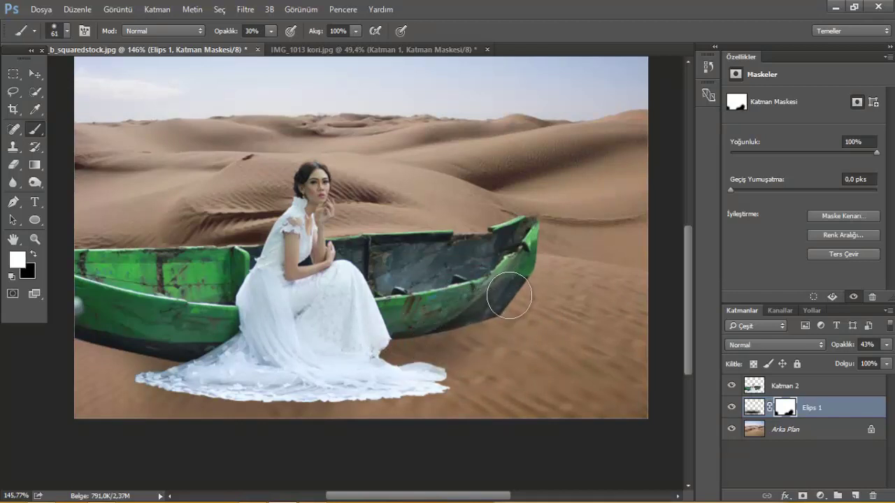
scroll(453, 337, down, 3)
scroll(594, 419, up, 3)
scroll(608, 434, up, 3)
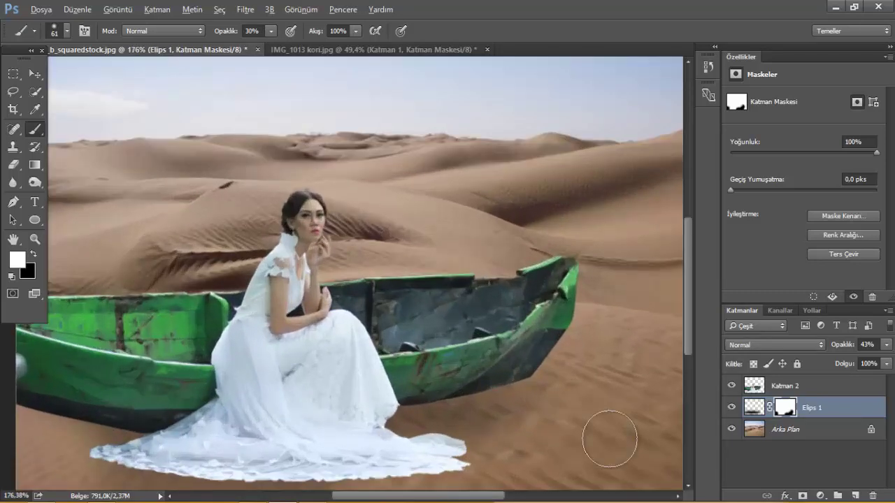
drag(392, 376, 373, 376)
Reset the painting colour to black and duplicate the Katman 2 layer
key(x)
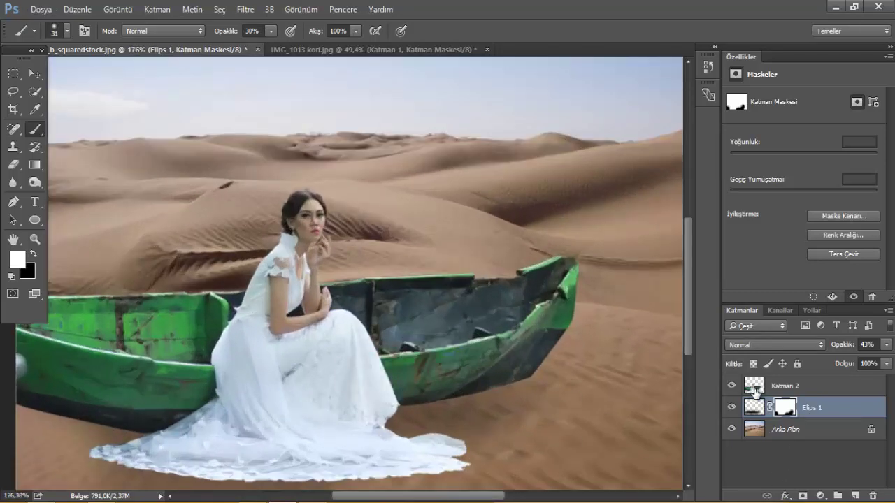
click(760, 386)
key(ctrl+j)
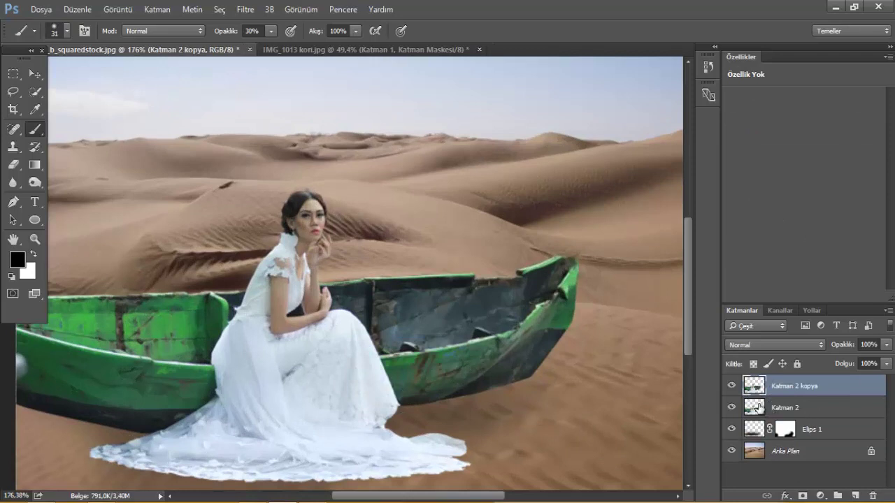
Flip the original Katman 2 upside down beneath the boat, stretching and skewing it
click(759, 408)
key(ctrl+t)
scroll(342, 223, down, 3)
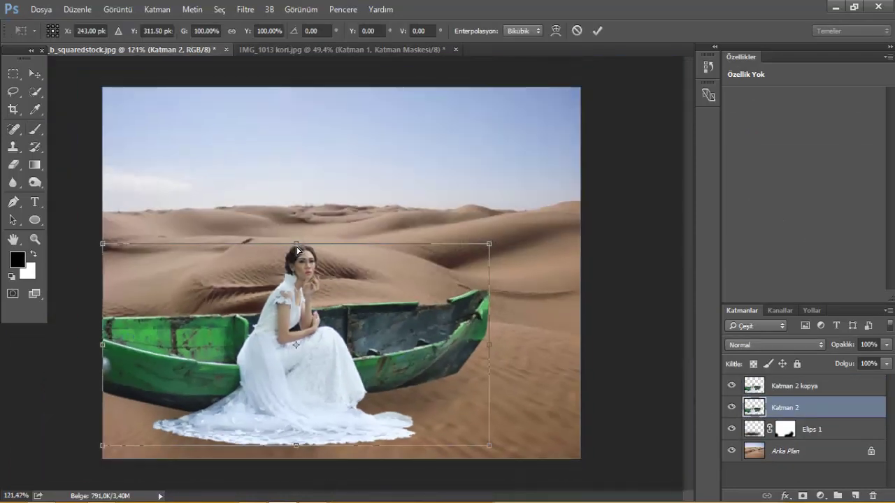
mouse_move(297, 250)
mouse_down()
mouse_move(341, 455)
mouse_move(341, 406)
mouse_up()
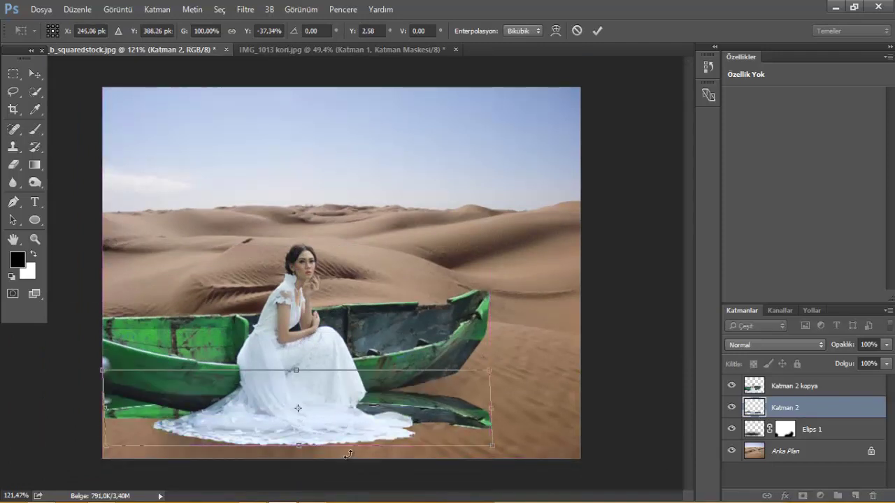
drag(299, 453, 302, 495)
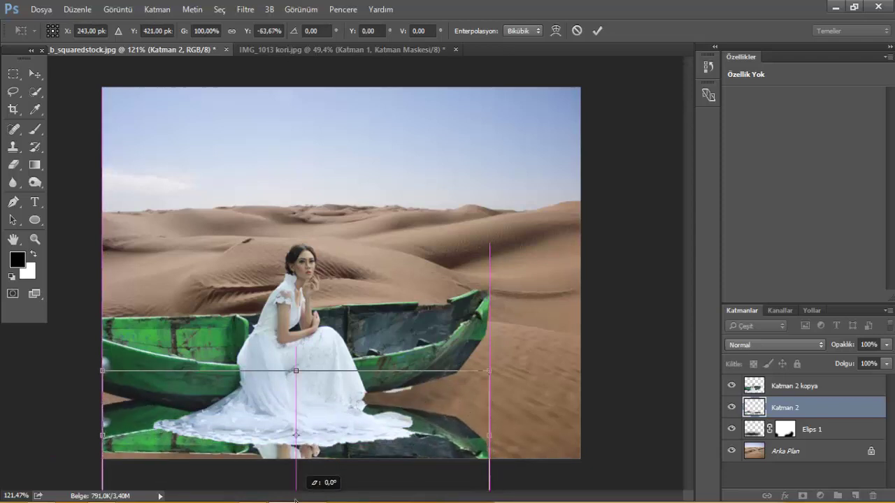
drag(386, 434, 378, 385)
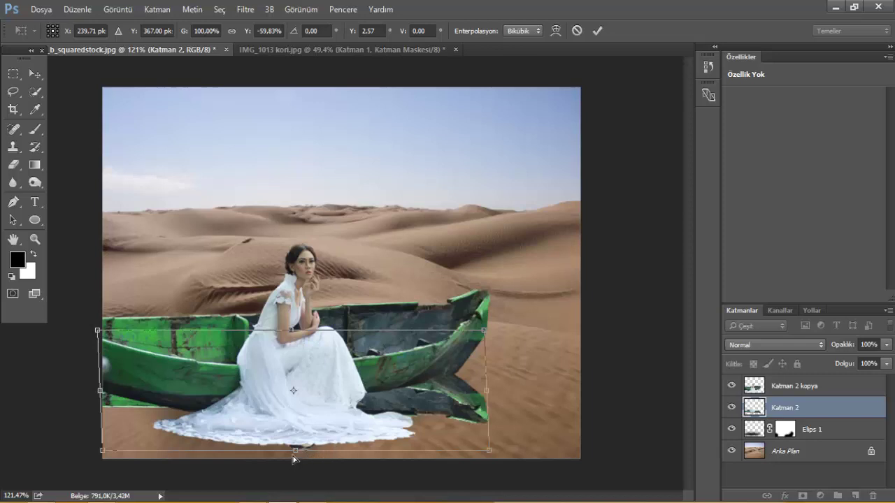
mouse_move(295, 445)
mouse_down()
mouse_move(293, 490)
mouse_move(300, 443)
mouse_up()
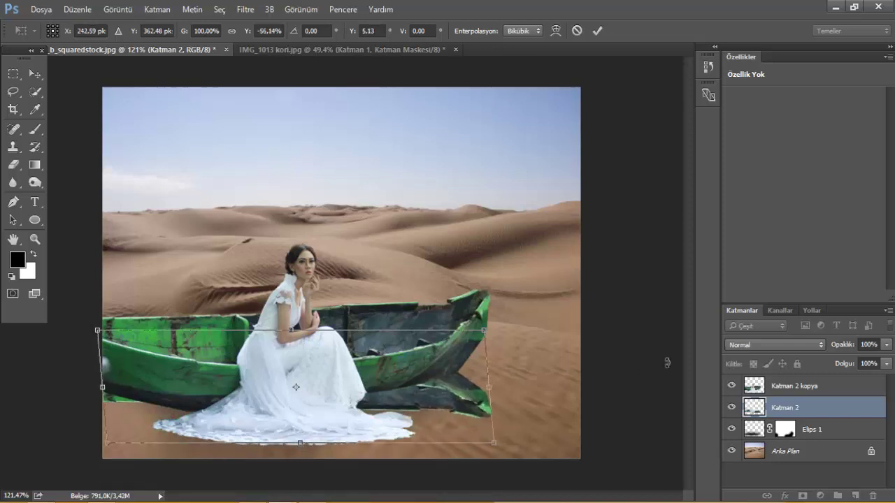
right_click(421, 390)
click(359, 354)
Commit the flip, select the flipped layer's pixels and fill them with black
key(Return)
key(b)
right_click(416, 368)
right_click(339, 373)
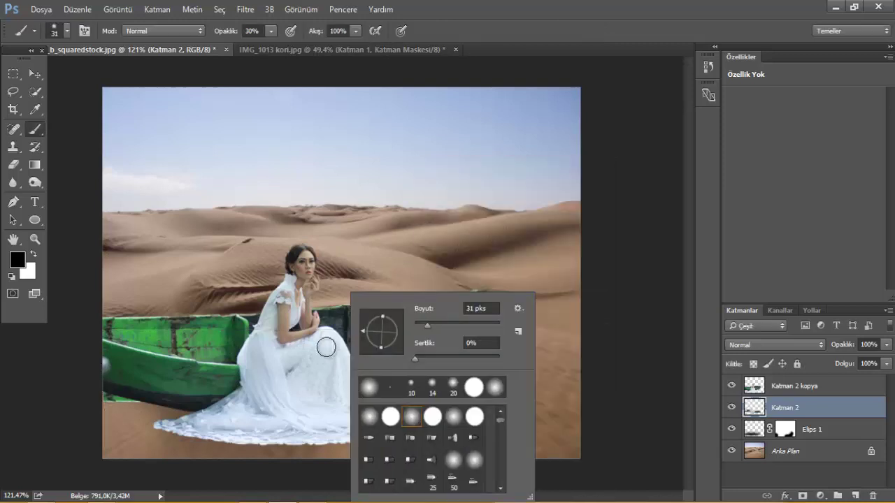
ctrl+click(755, 413)
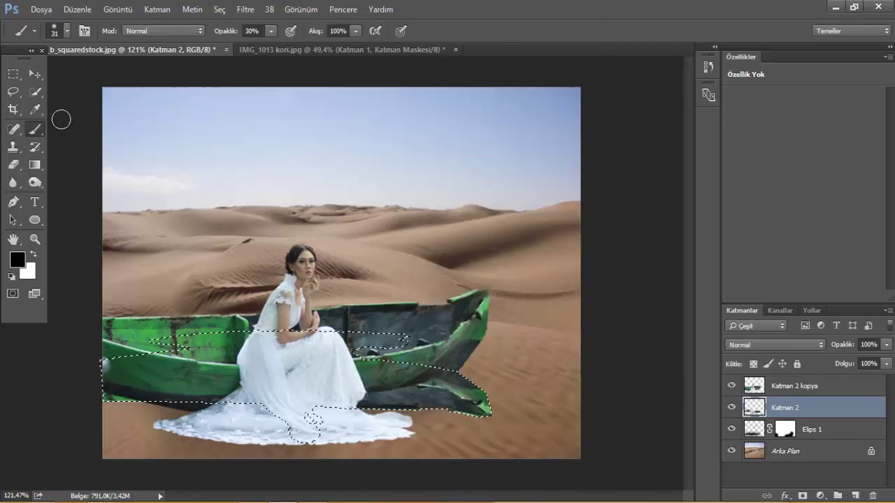
click(13, 74)
right_click(308, 165)
click(261, 175)
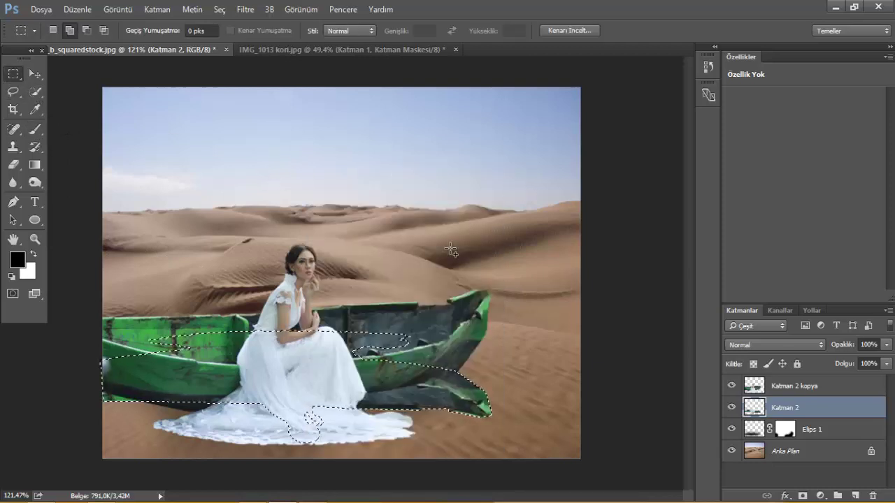
key(shift+F5)
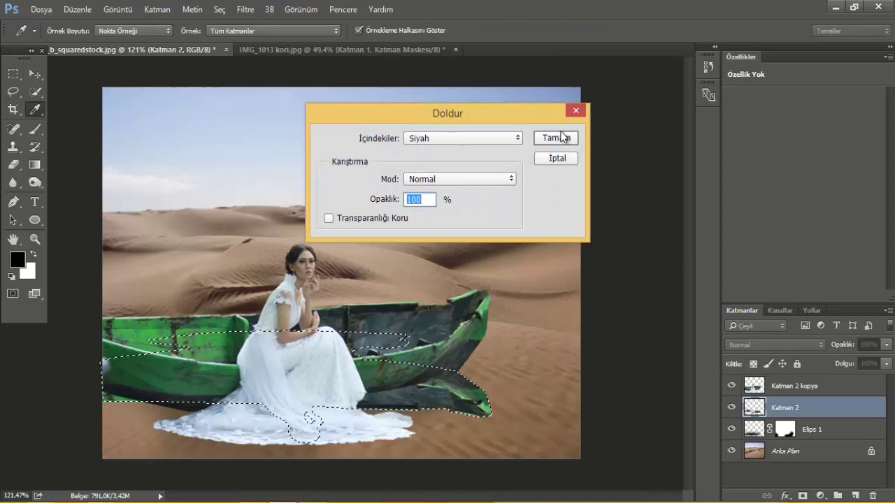
click(569, 140)
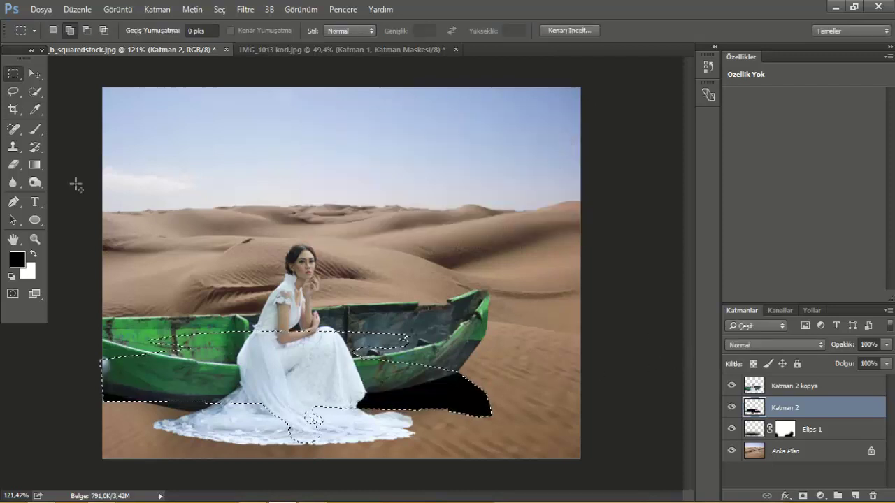
Deselect and rotate the black shadow about -0.57° to sit under the boat
click(35, 74)
key(ctrl+d)
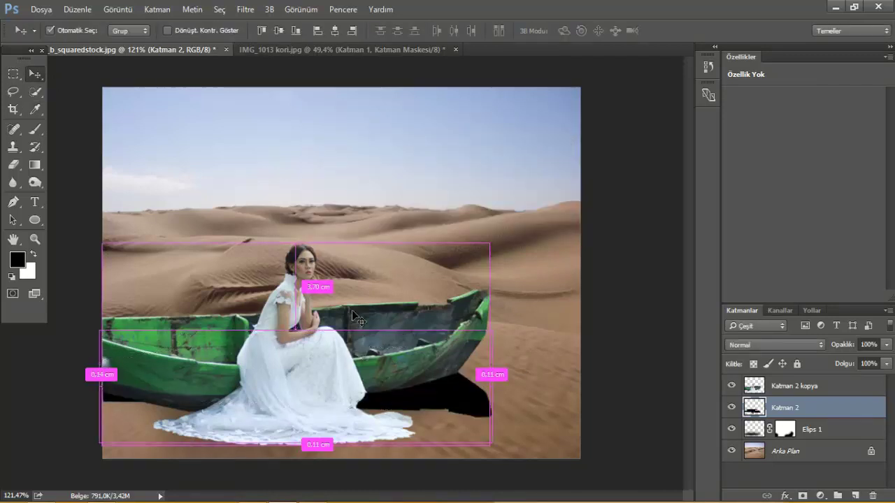
key(ctrl+t)
drag(553, 314, 541, 313)
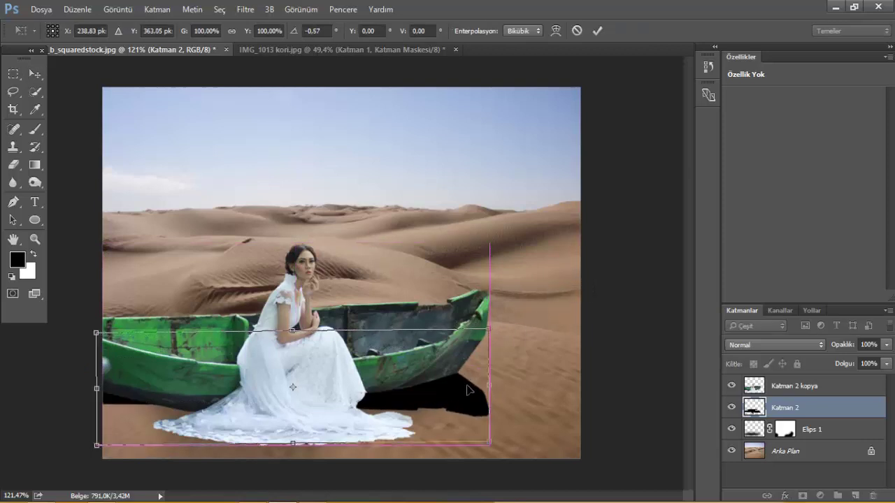
drag(477, 387, 460, 389)
key(Return)
Lower the Katman 2 shadow opacity to 71% and add a layer mask
click(886, 344)
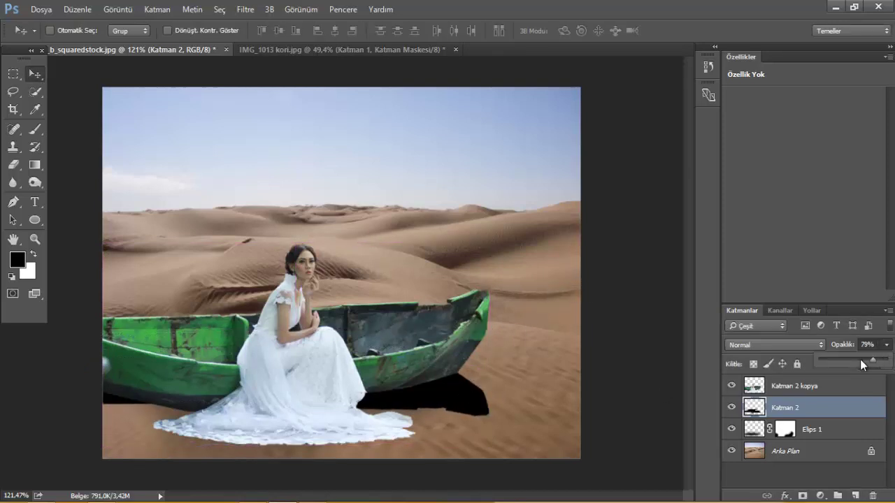
mouse_move(860, 360)
mouse_down()
mouse_move(845, 363)
mouse_move(866, 357)
mouse_up()
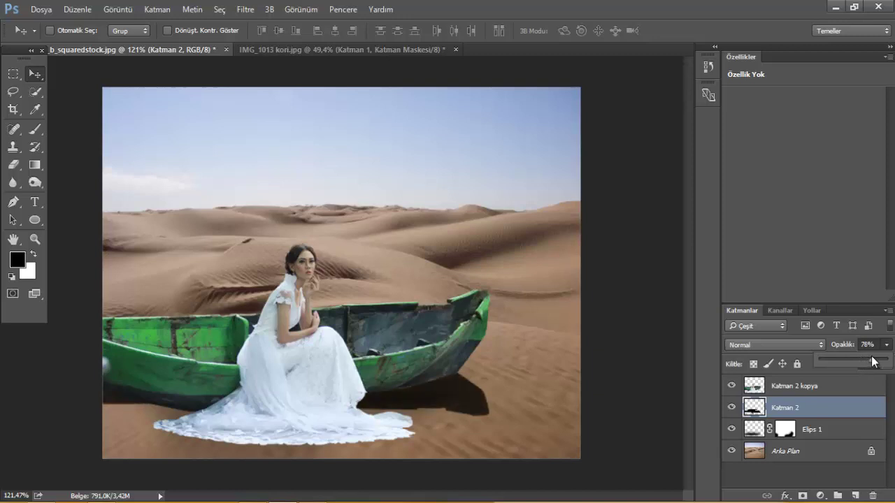
click(802, 495)
Fade the shadow's lower edge on the mask with a black brush, shrinking it to 54 px
click(34, 130)
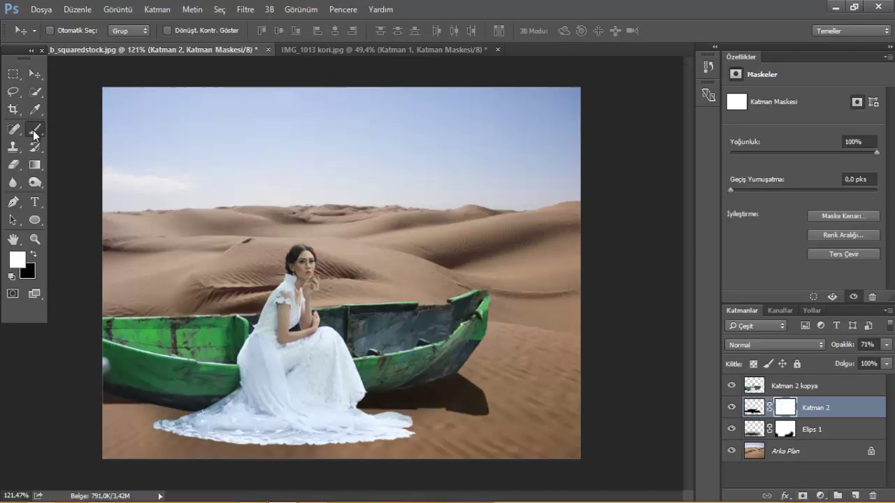
key(x)
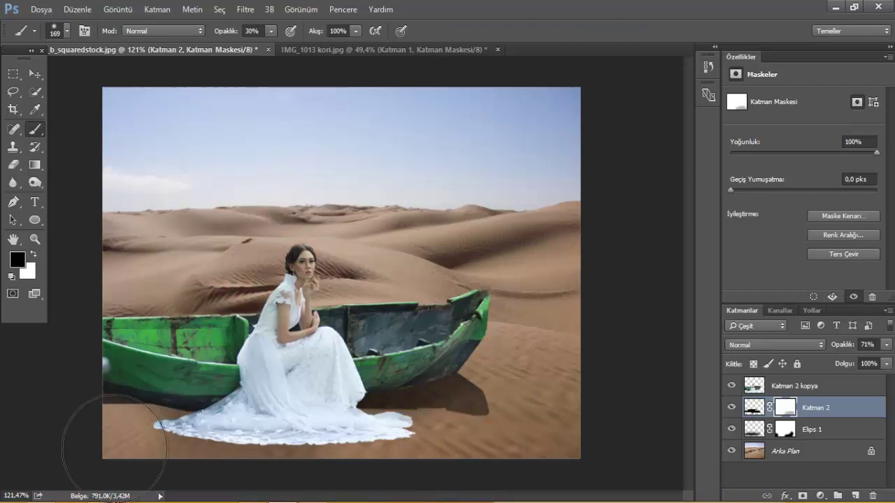
drag(527, 422, 374, 463)
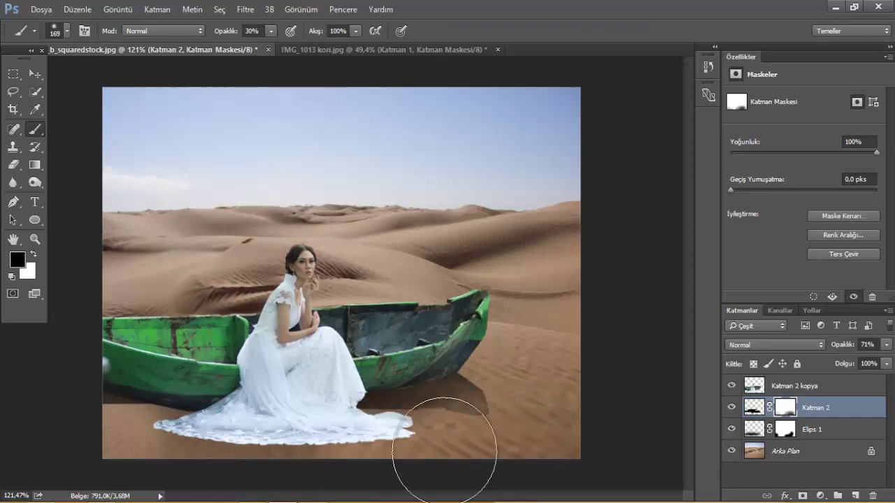
scroll(419, 364, up, 3)
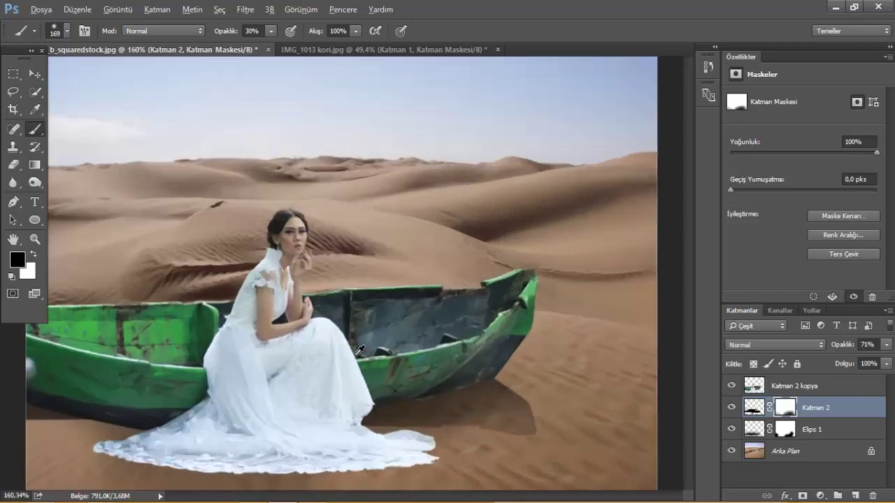
scroll(489, 392, up, 4)
key(bracketleft)
key(bracketleft)
key(bracketleft)
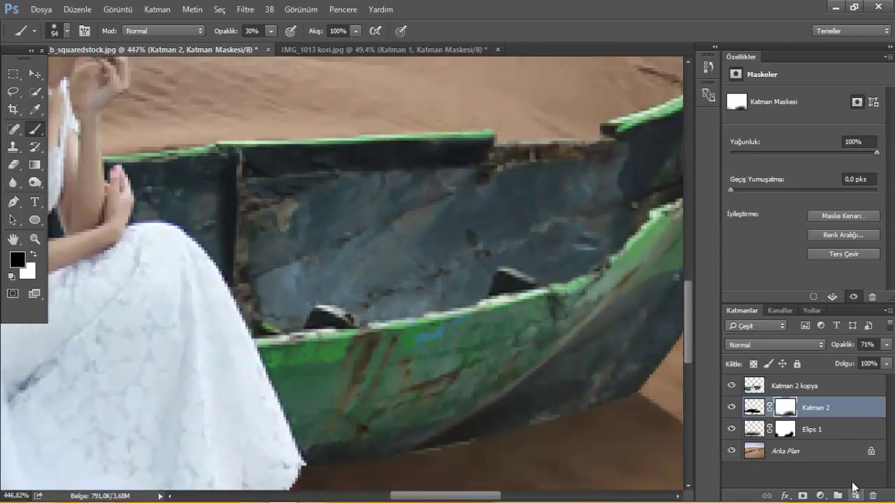
Add a new layer above Elips 1 and darken the sand along the hull with a 23-px brush
click(838, 432)
click(855, 496)
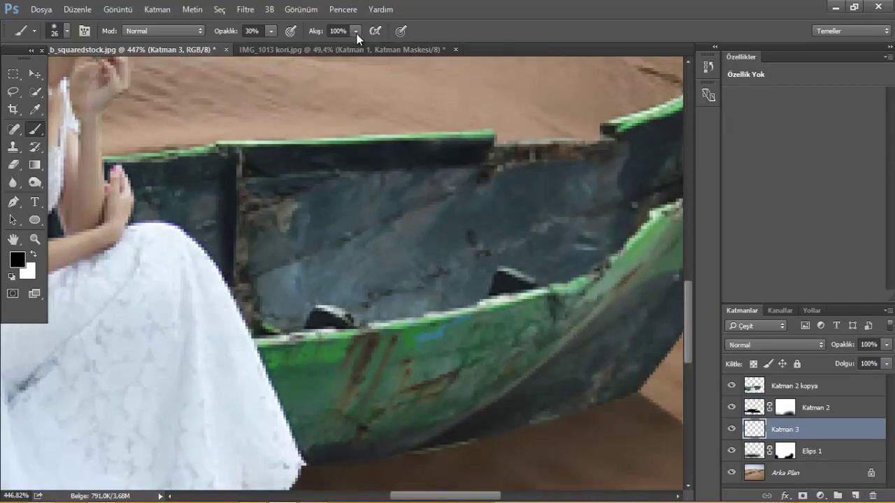
drag(463, 343, 456, 342)
drag(342, 455, 432, 427)
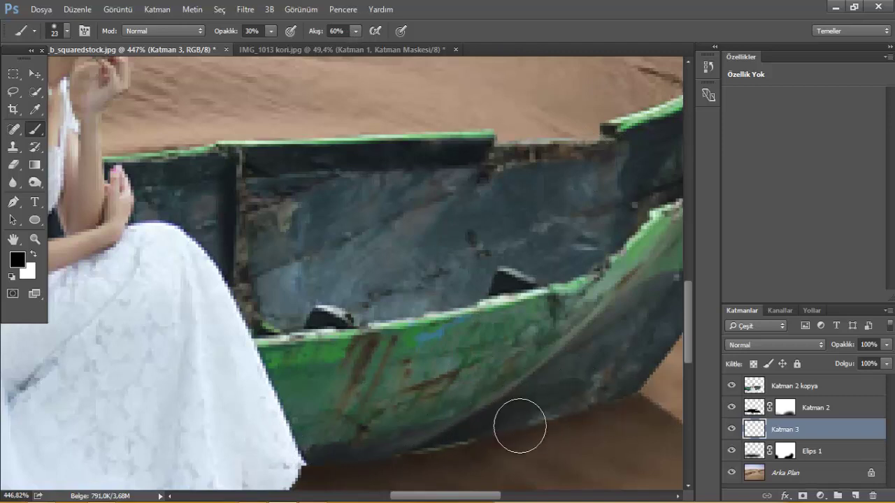
Shade the sand beneath the dress hem, redoing one stroke with a 12-px brush
scroll(160, 392, down, 3)
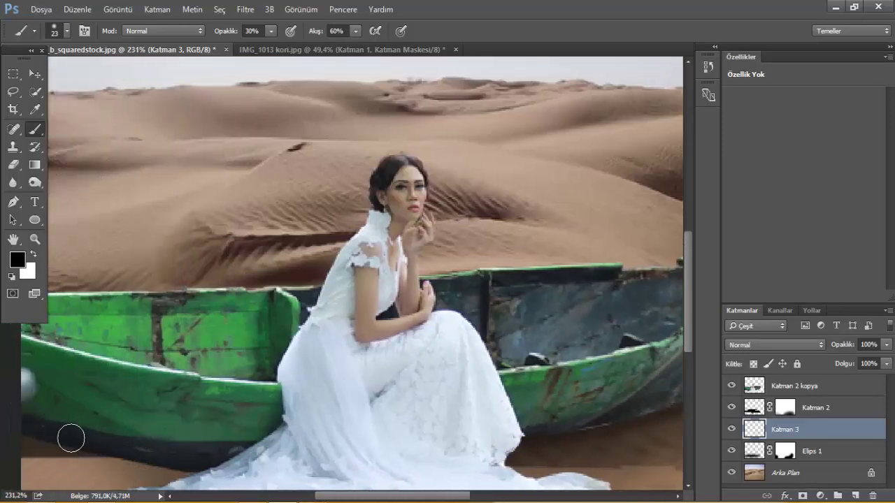
scroll(535, 436, up, 2)
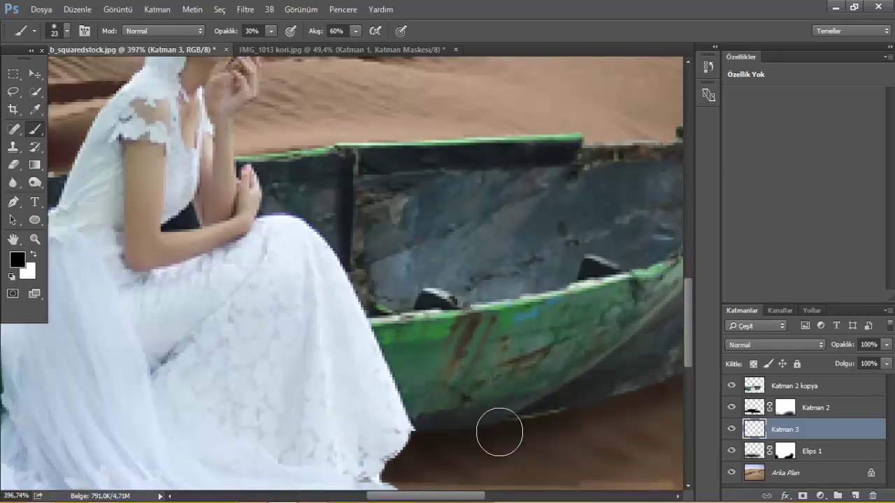
scroll(483, 421, down, 3)
scroll(585, 397, up, 1)
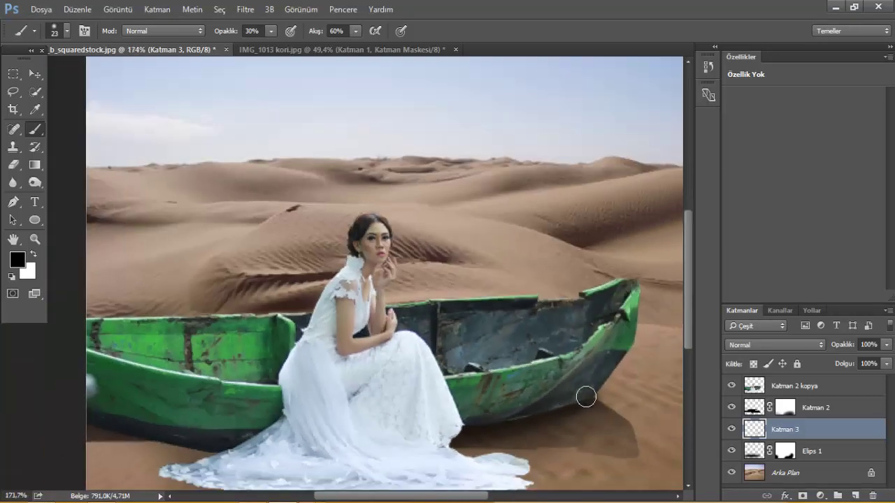
scroll(531, 423, down, 3)
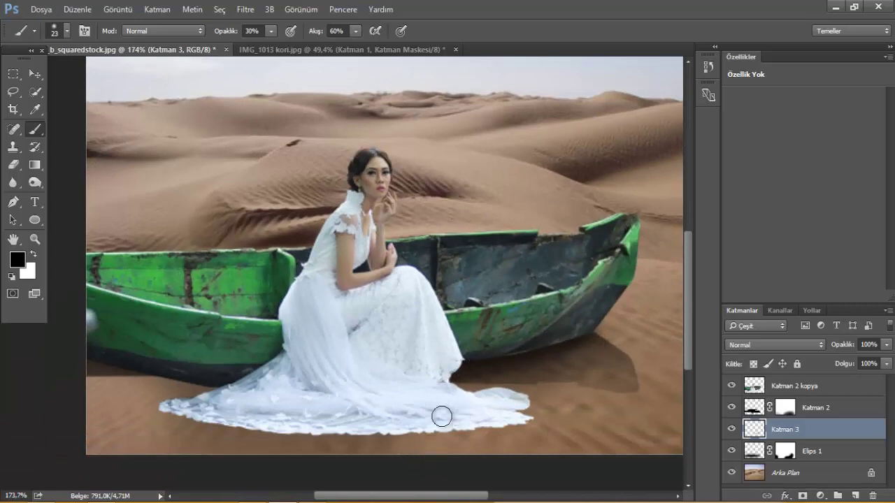
scroll(403, 451, down, 3)
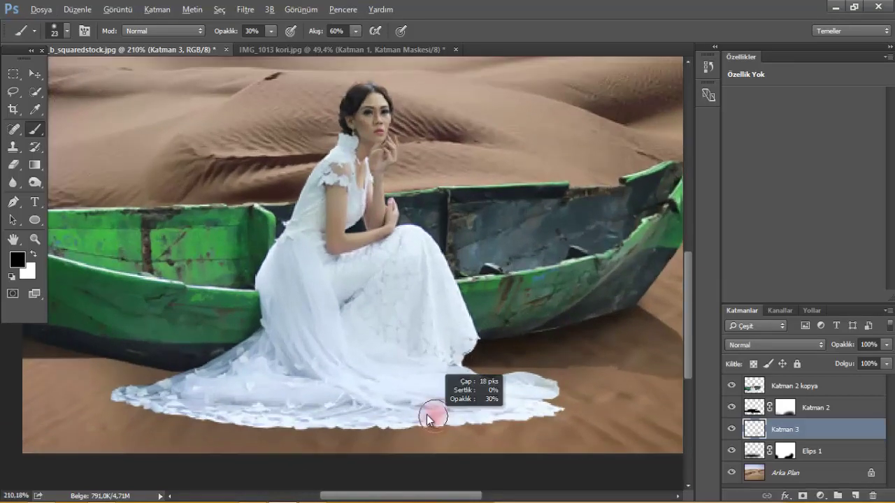
scroll(428, 418, up, 2)
drag(140, 414, 594, 411)
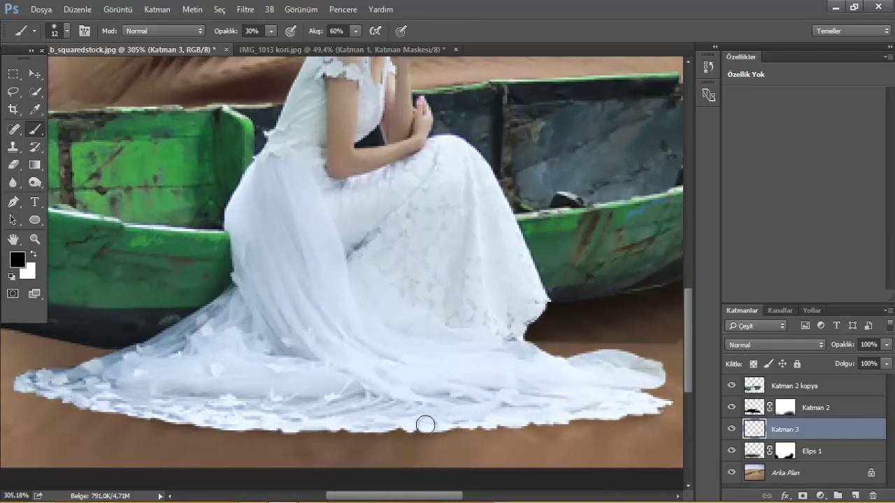
key(ctrl+z)
mouse_move(168, 410)
mouse_down()
mouse_move(115, 384)
mouse_move(166, 343)
mouse_up()
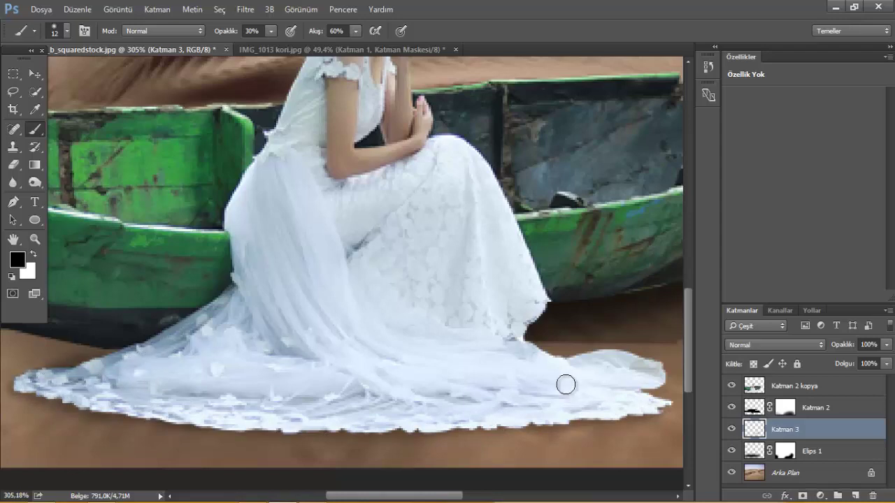
scroll(553, 366, down, 5)
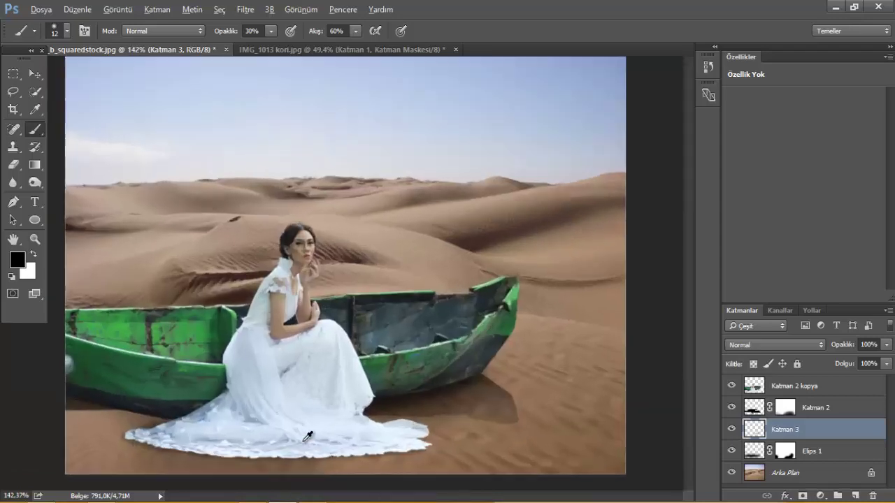
scroll(308, 433, down, 1)
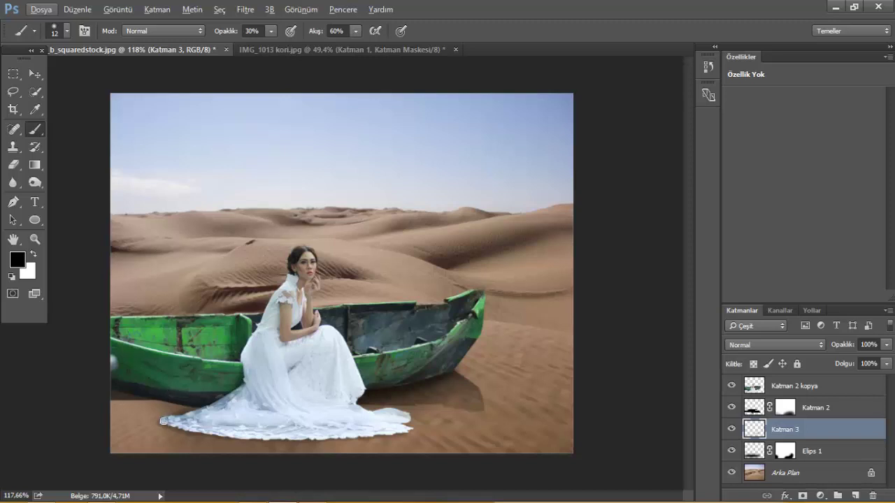
key(alt)
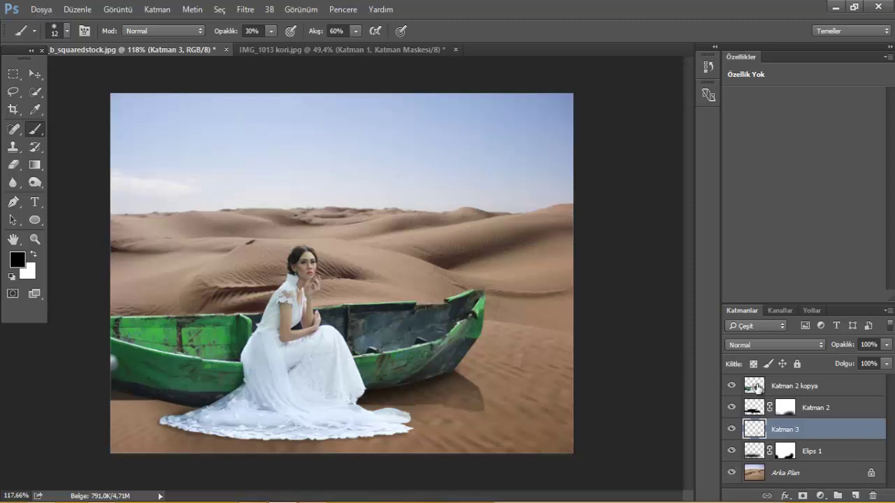
Set the Clone Stamp on Katman 2 kopya to sample only the current layer (Geçerli Katman)
click(757, 389)
scroll(80, 374, up, 4)
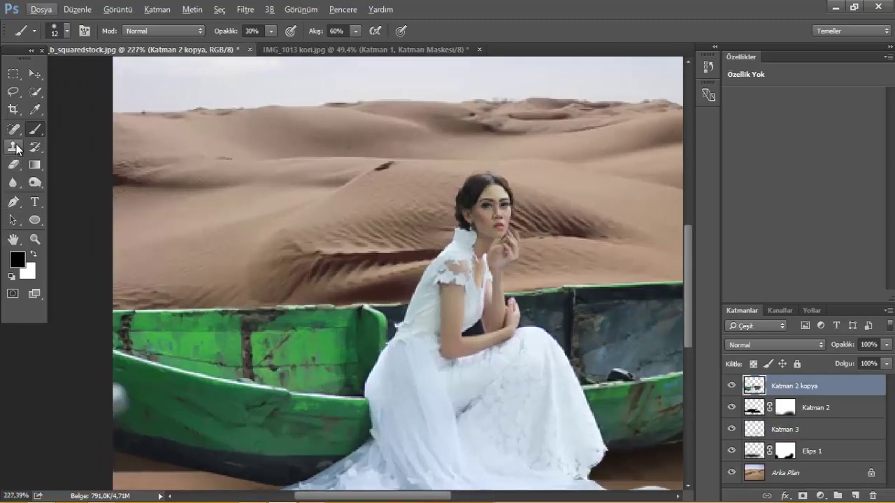
click(16, 148)
click(472, 38)
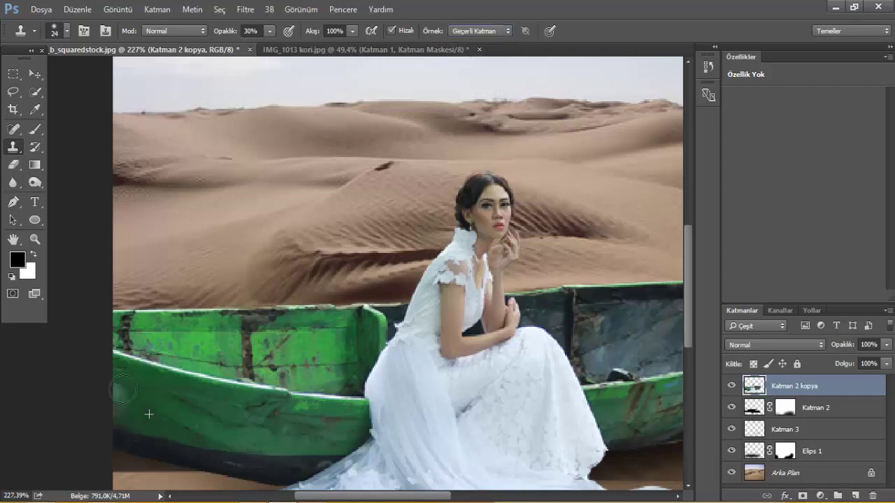
Return to the Move tool, zoom out, and bring up the project photos folder
click(35, 73)
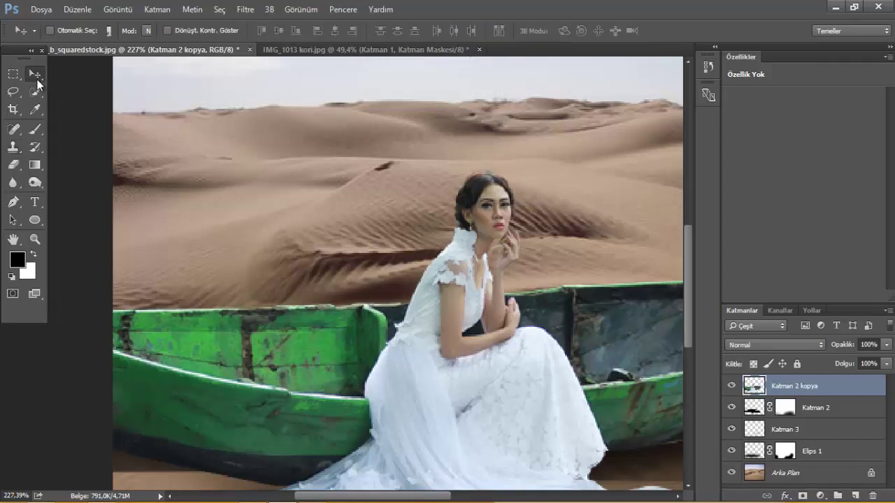
scroll(192, 276, down, 2)
scroll(232, 396, down, 2)
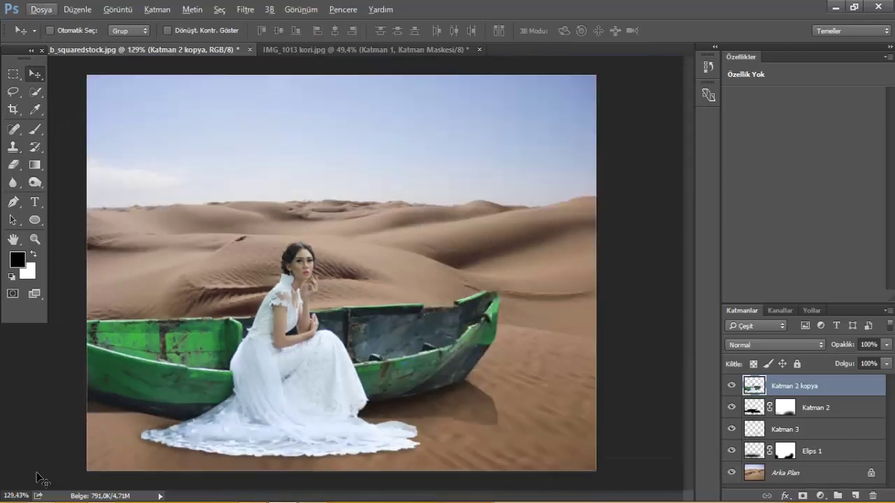
key(alt+Tab)
Bring the field_6 foggy field photo into the composite, placed just above Arka Plan
drag(511, 225, 532, 45)
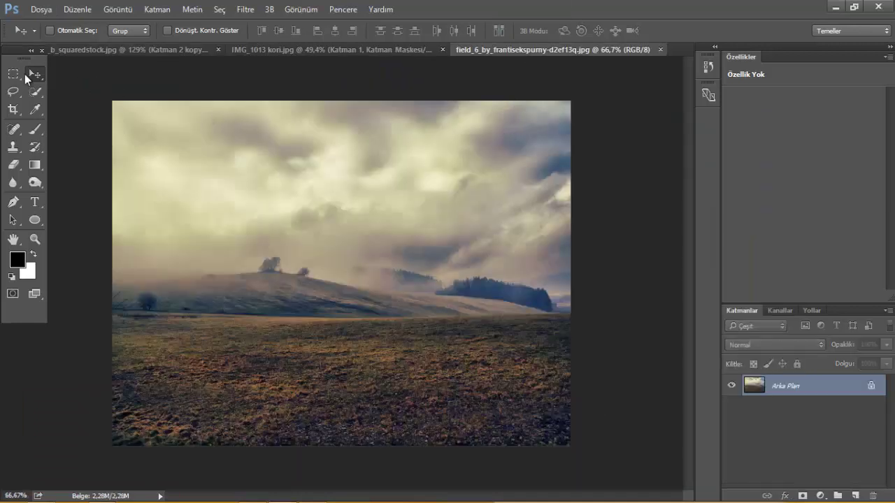
click(32, 73)
key(ctrl+j)
mouse_move(487, 303)
mouse_down()
mouse_move(203, 150)
mouse_move(359, 290)
mouse_move(458, 325)
mouse_up()
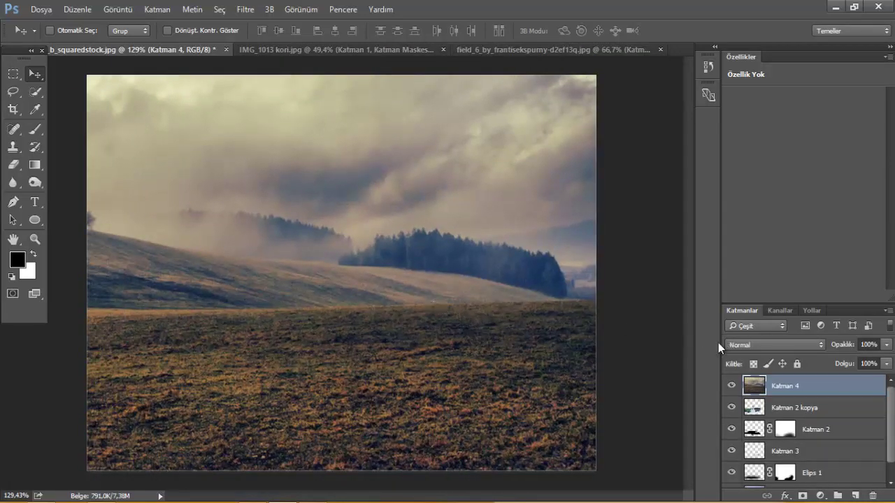
drag(799, 394, 800, 375)
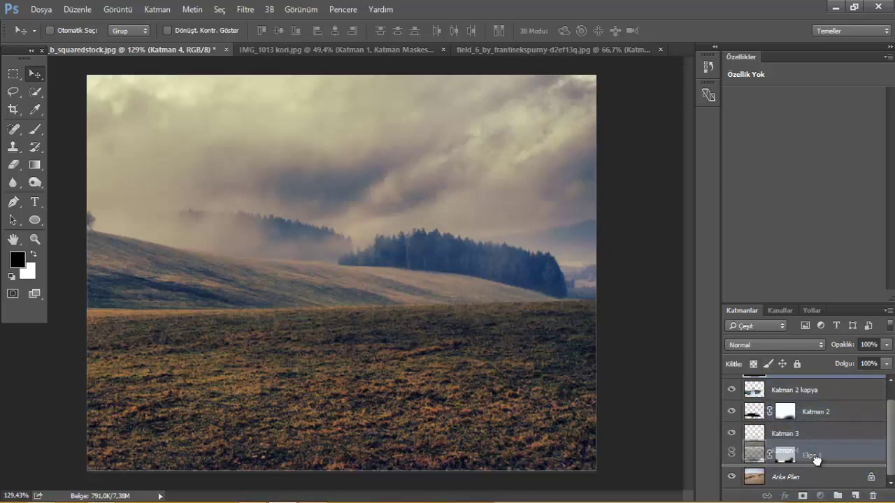
drag(809, 378, 812, 458)
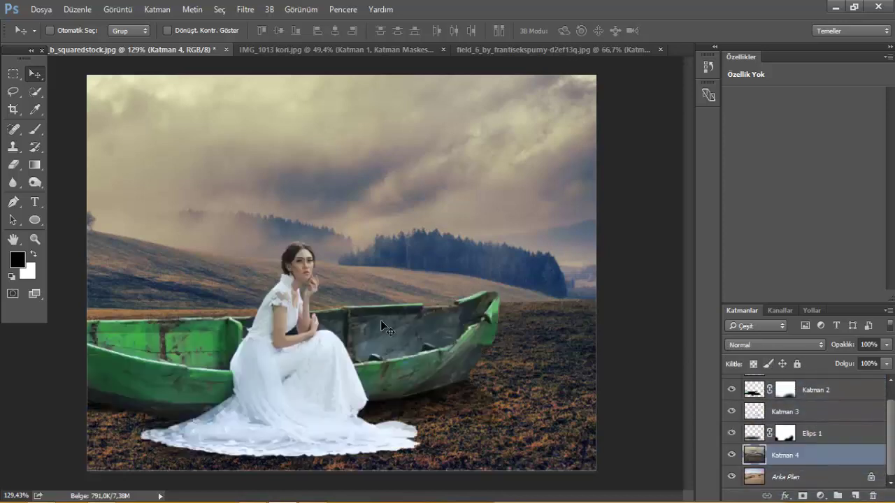
Mask the field layer with a gradient so it fades into the sand below the horizon
click(803, 495)
click(35, 165)
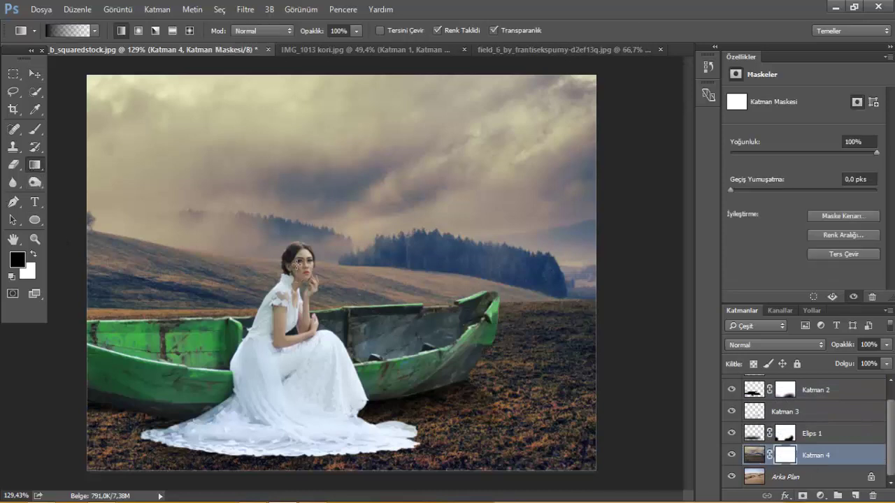
drag(297, 264, 298, 274)
scroll(298, 275, down, 2)
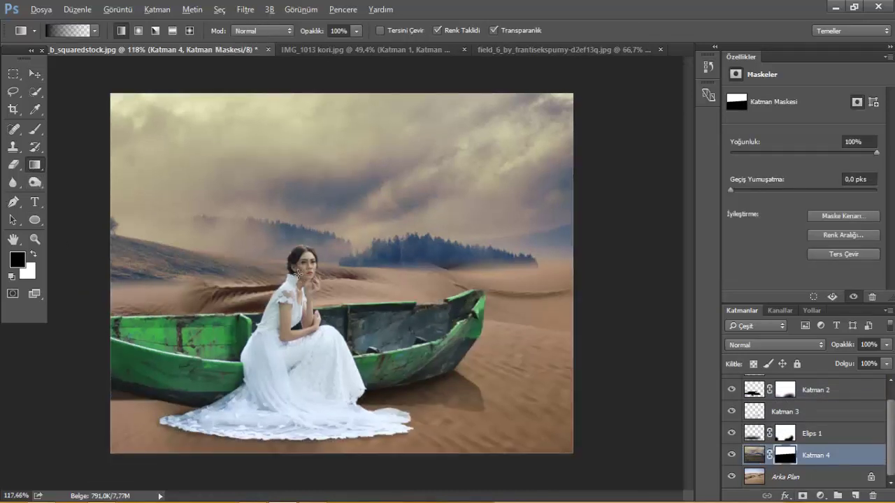
scroll(310, 348, down, 2)
scroll(294, 369, up, 4)
scroll(293, 369, up, 3)
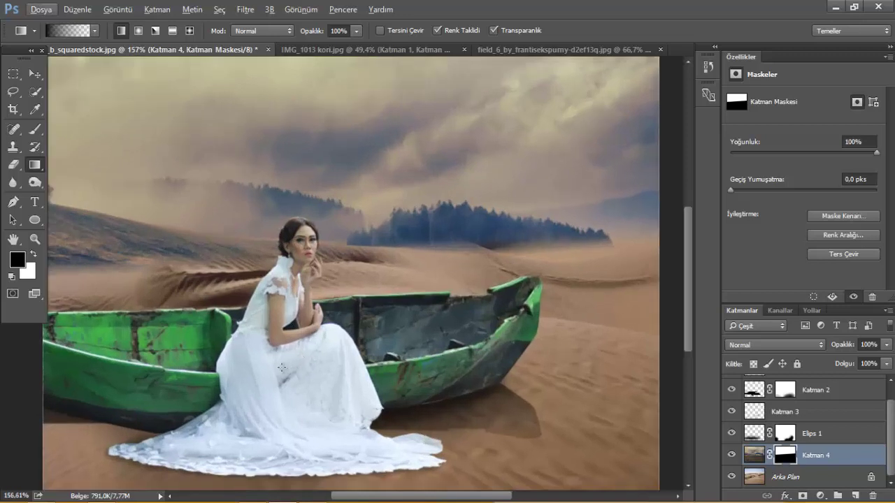
scroll(138, 287, down, 1)
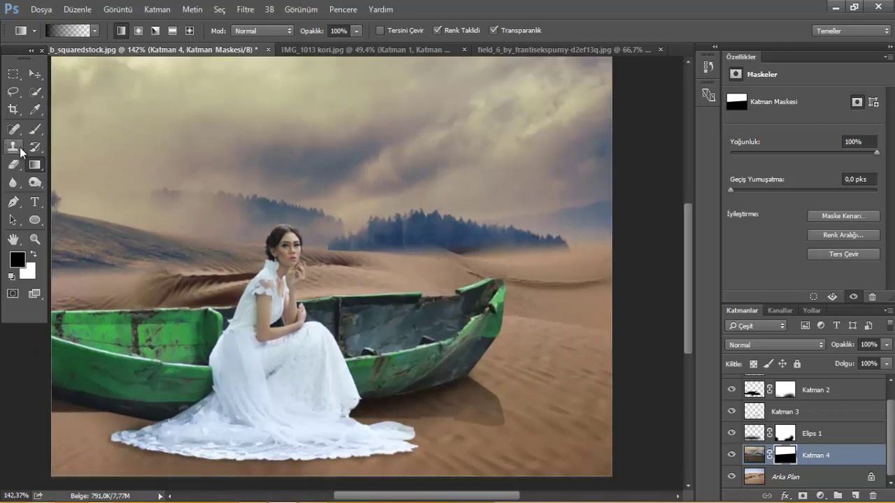
Brush the field mask in black to blend it around the right-hand hills
click(34, 128)
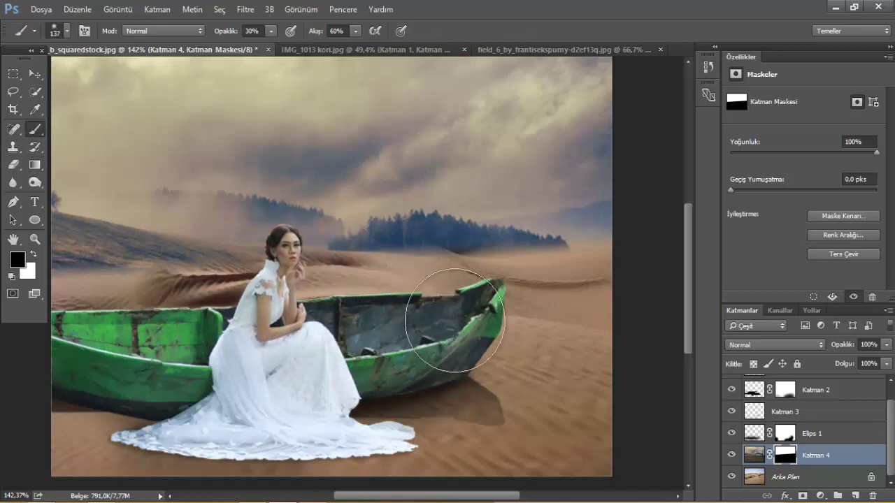
key(x)
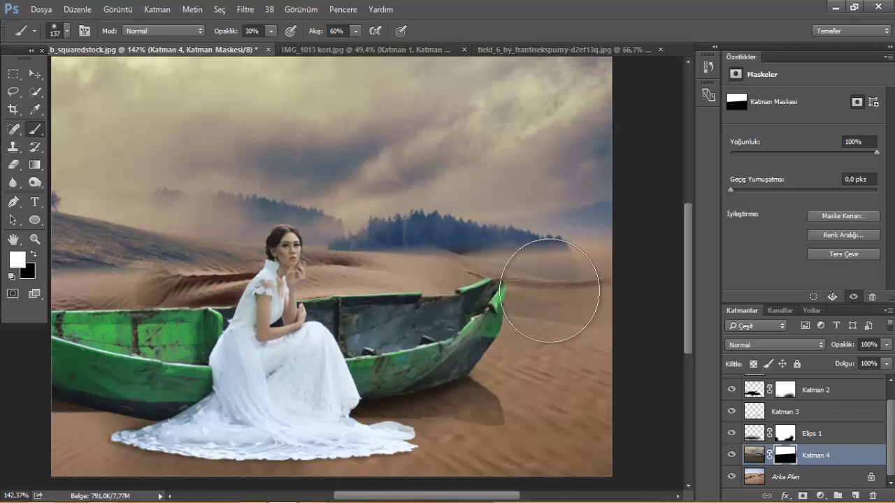
key(x)
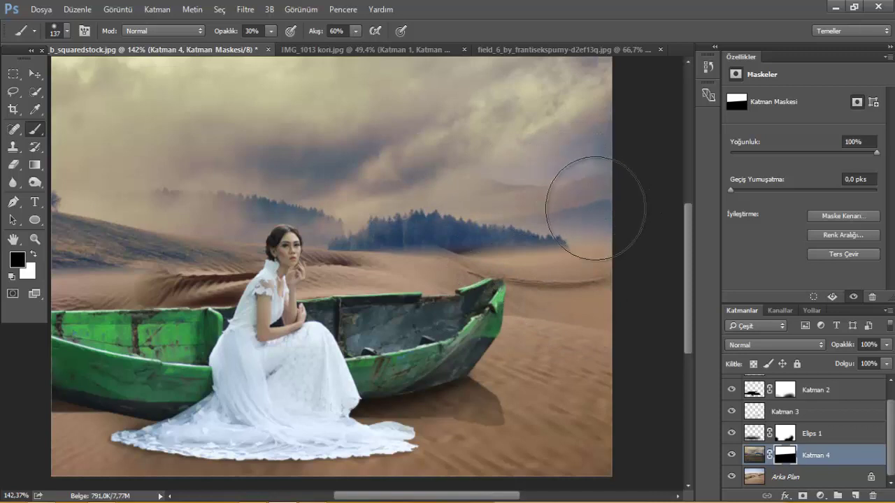
drag(166, 194, 80, 170)
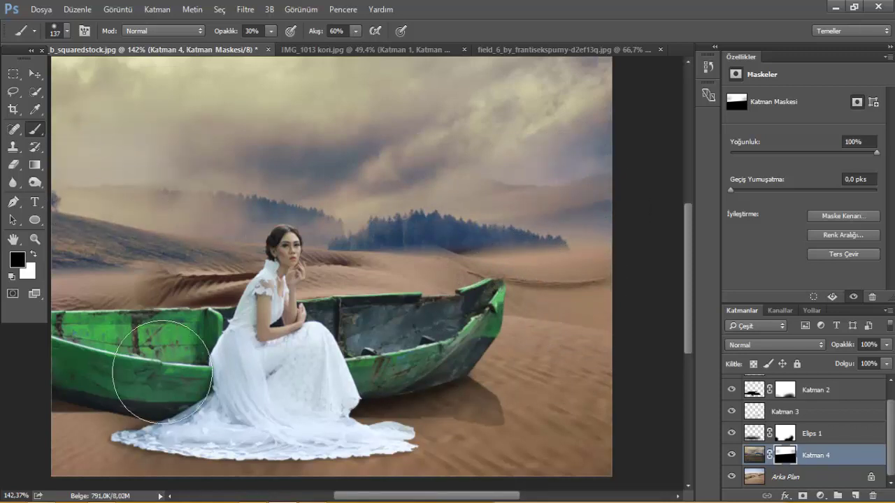
scroll(162, 372, down, 2)
scroll(333, 312, up, 2)
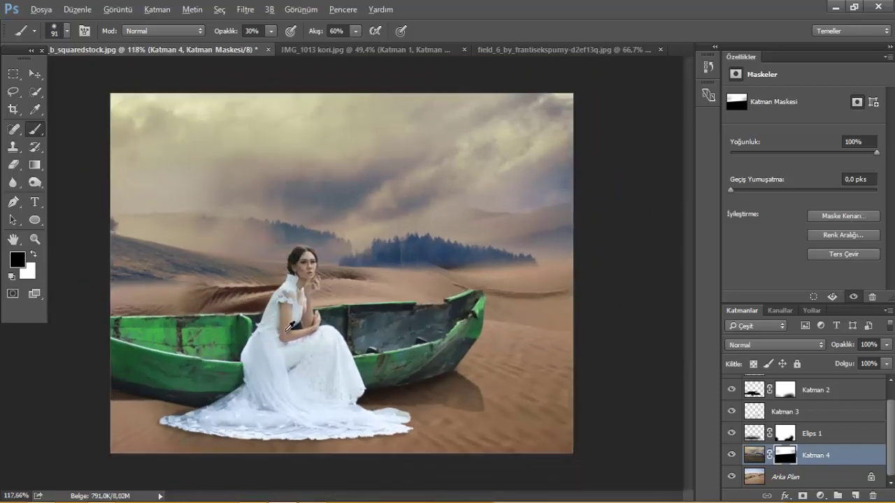
Place the optical_flair image onto the composite, shifted up-left, and commit it
key(alt+Tab)
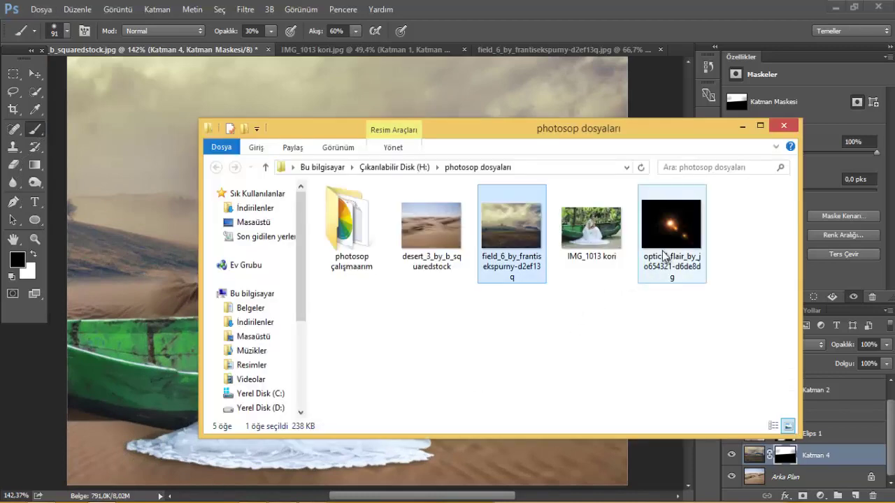
drag(678, 256, 186, 186)
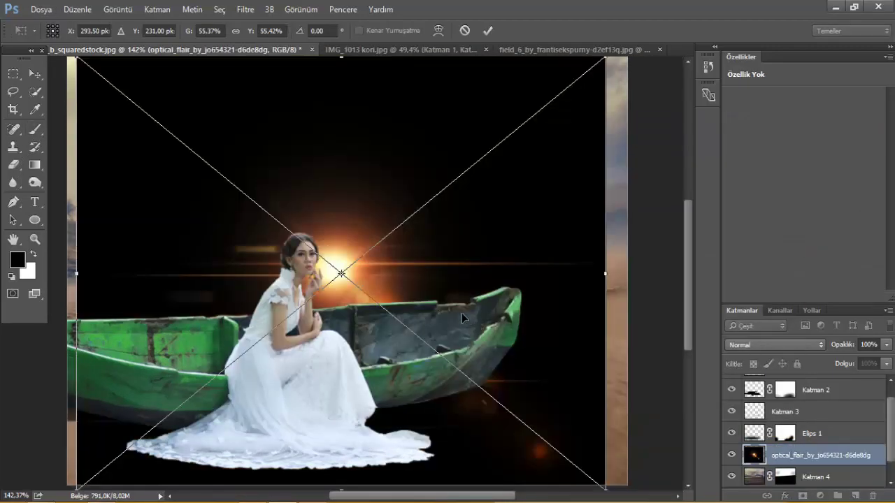
mouse_move(462, 318)
mouse_down()
mouse_move(375, 201)
mouse_move(235, 199)
mouse_up()
key(Return)
Rasterize the optical_flair layer and move it up the layer stack
key(b)
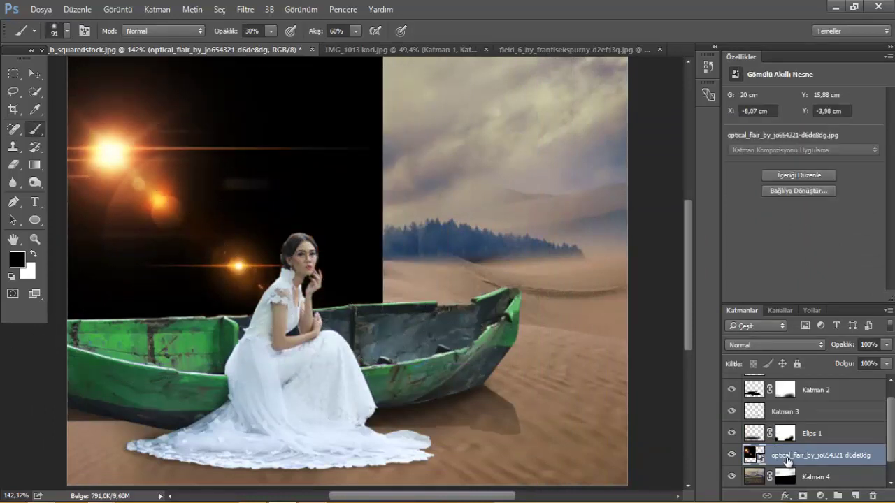
click(191, 215)
click(353, 214)
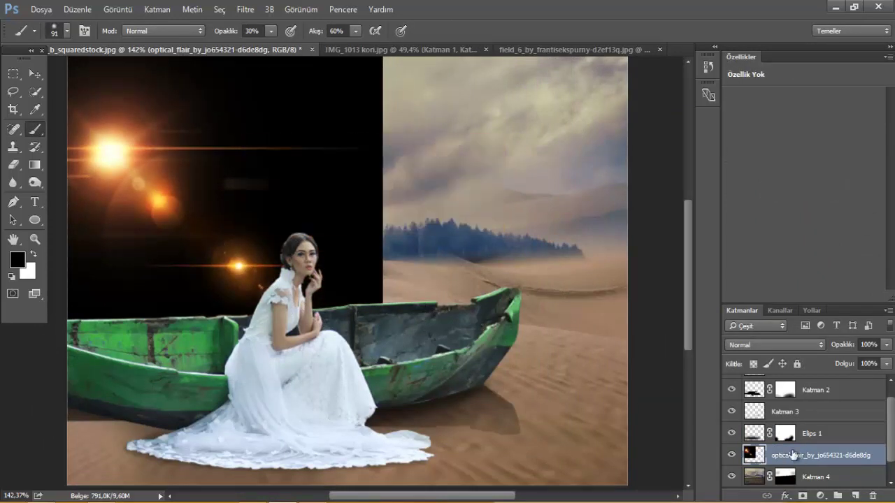
drag(818, 455, 765, 345)
Put the flare layer at the very top and set its blend mode to Screen
drag(781, 385, 781, 383)
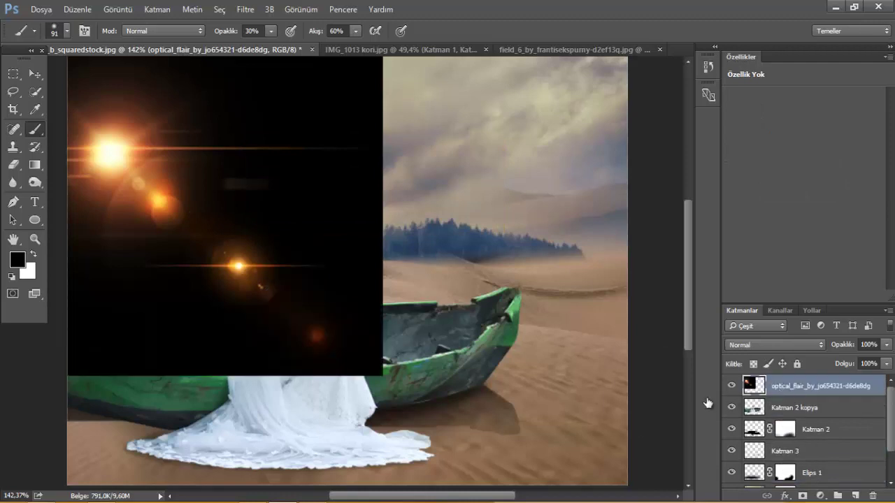
click(745, 344)
click(741, 161)
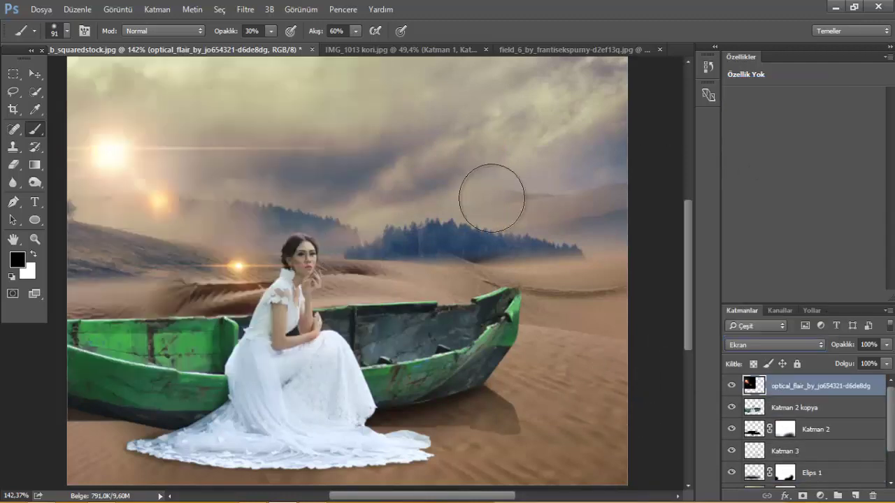
scroll(272, 250, down, 3)
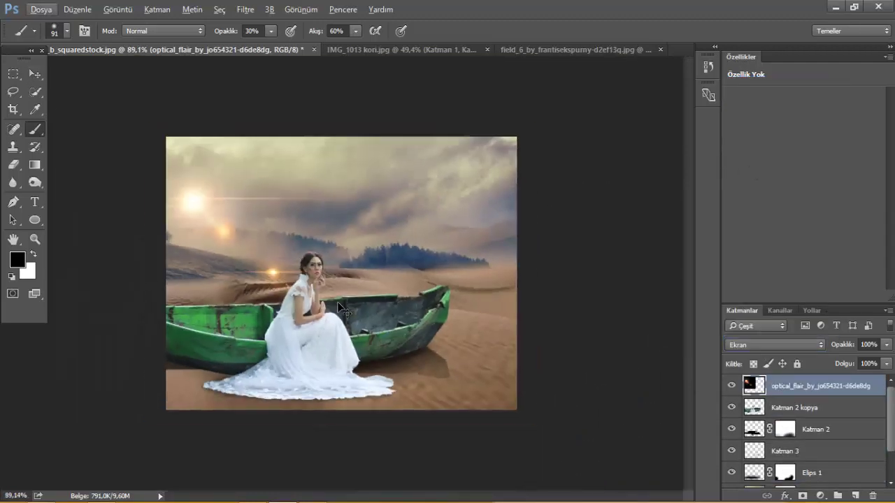
Scale the flare to about 214% and position its glow over the sky
key(ctrl+t)
mouse_move(361, 341)
mouse_down()
mouse_move(457, 426)
mouse_move(588, 500)
mouse_up()
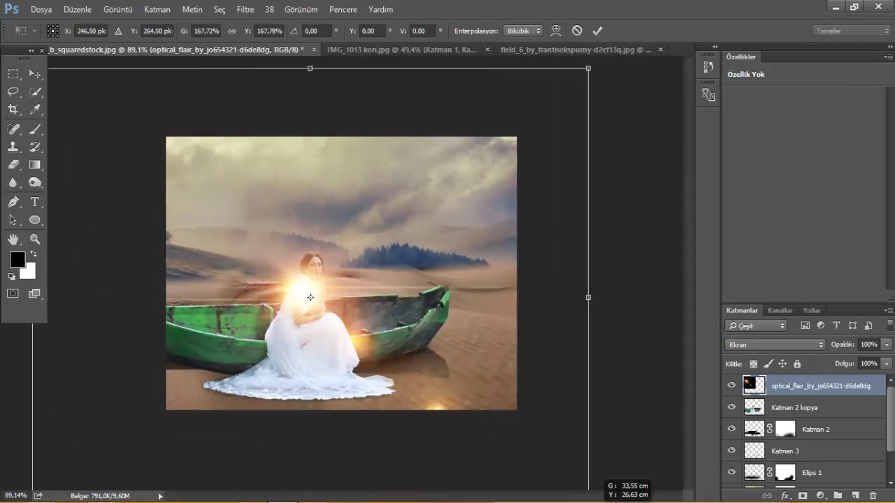
mouse_move(501, 441)
mouse_down()
mouse_move(374, 358)
mouse_move(407, 295)
mouse_up()
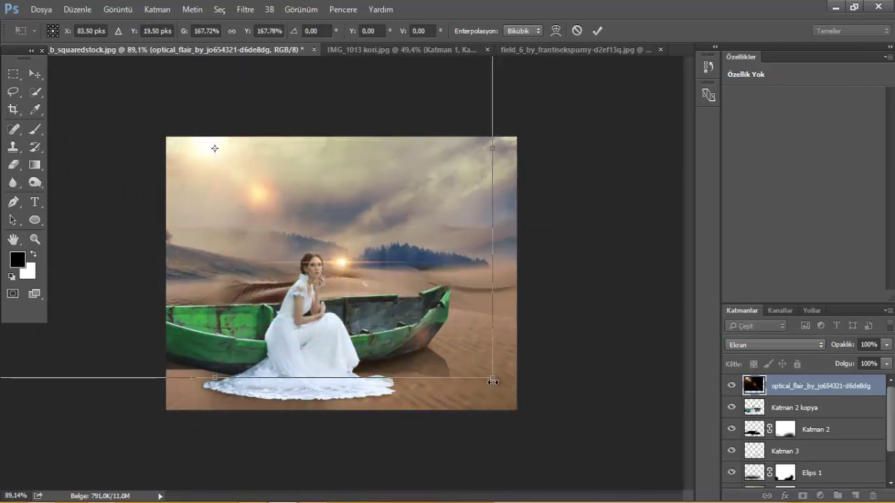
drag(498, 387, 645, 501)
drag(547, 444, 486, 385)
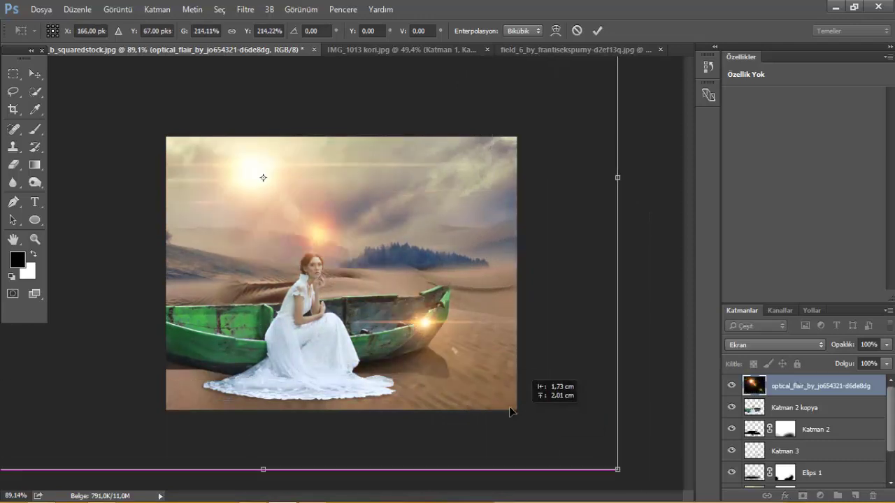
key(b)
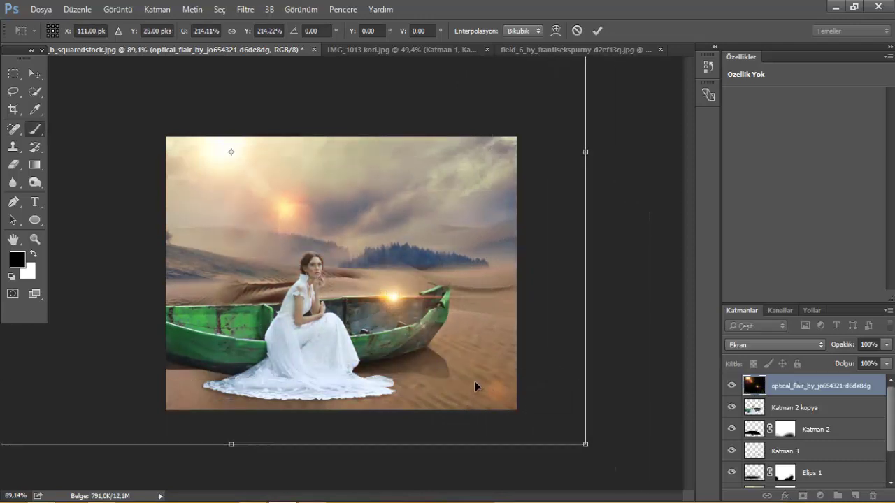
key(Return)
scroll(330, 276, up, 3)
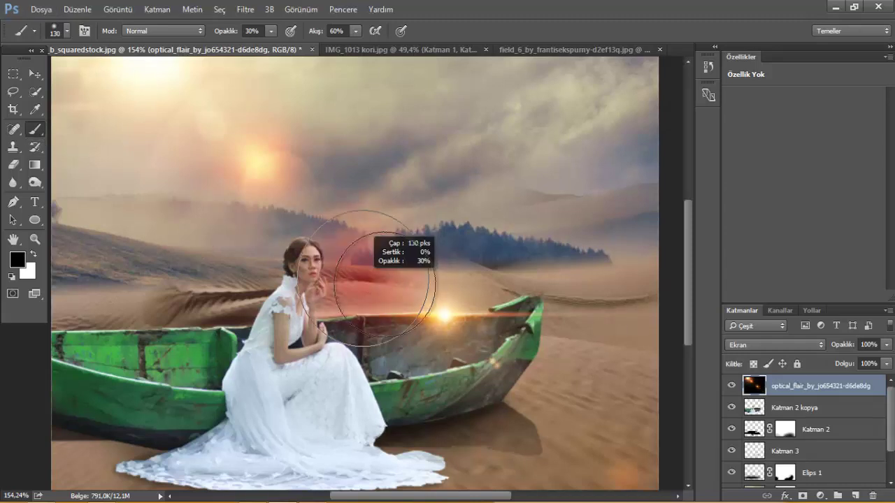
Add a mask to the flare and paint its glow off the boat at full opacity
click(802, 496)
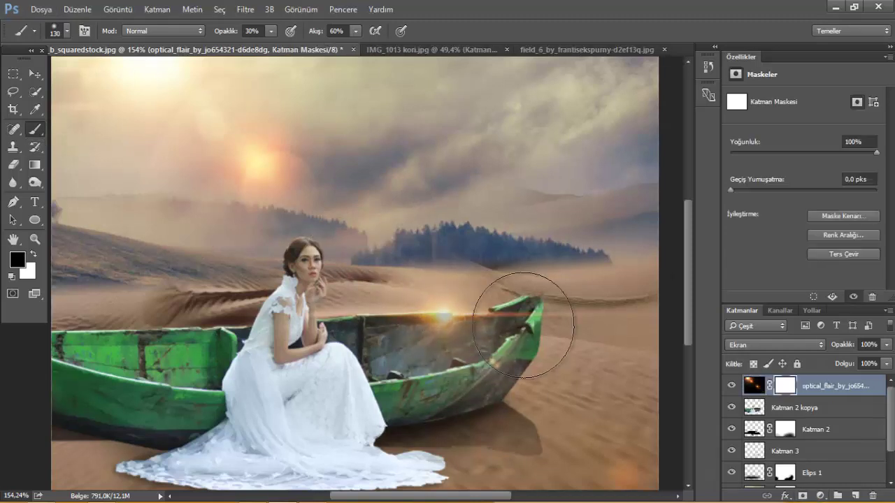
mouse_move(527, 309)
mouse_down()
mouse_move(423, 300)
mouse_move(404, 314)
mouse_move(500, 289)
mouse_move(429, 289)
mouse_move(363, 328)
mouse_up()
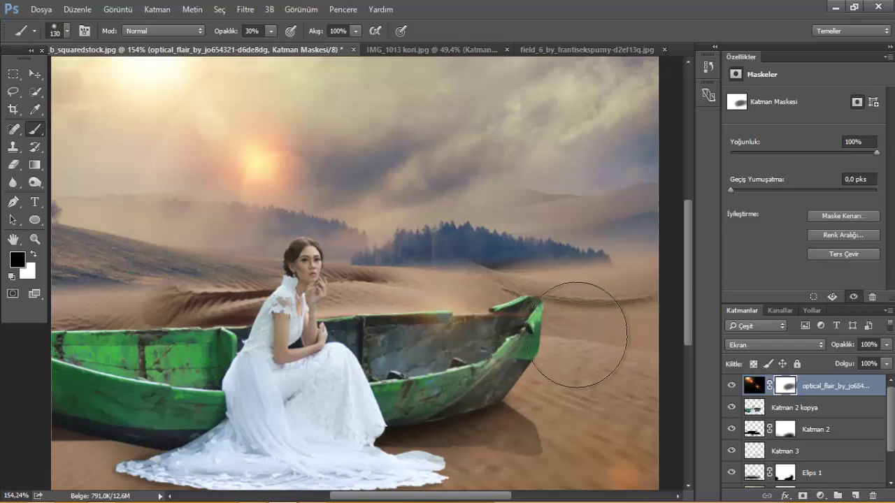
key(0)
mouse_move(518, 294)
mouse_down()
mouse_move(459, 299)
mouse_move(549, 409)
mouse_move(622, 465)
mouse_up()
scroll(422, 298, down, 2)
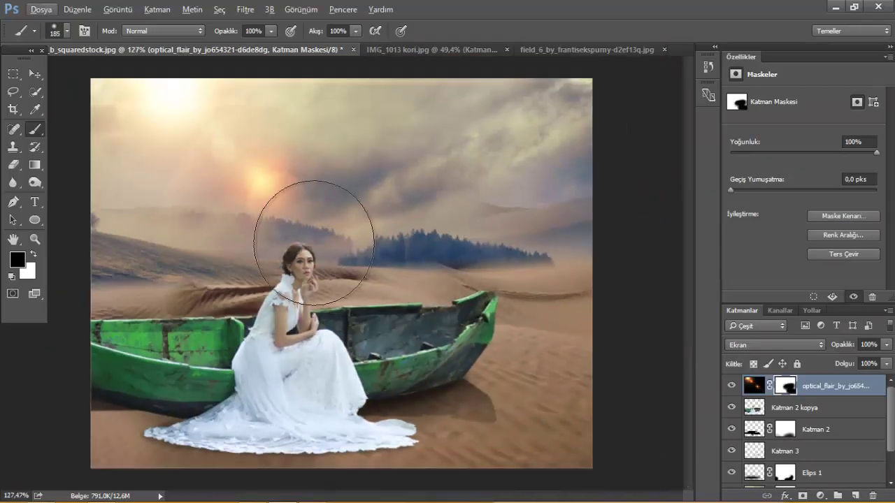
Fade the sun flare behind the bride's head with a 30% opacity brush
key(3)
mouse_move(276, 220)
mouse_down()
mouse_move(300, 189)
mouse_move(290, 220)
mouse_up()
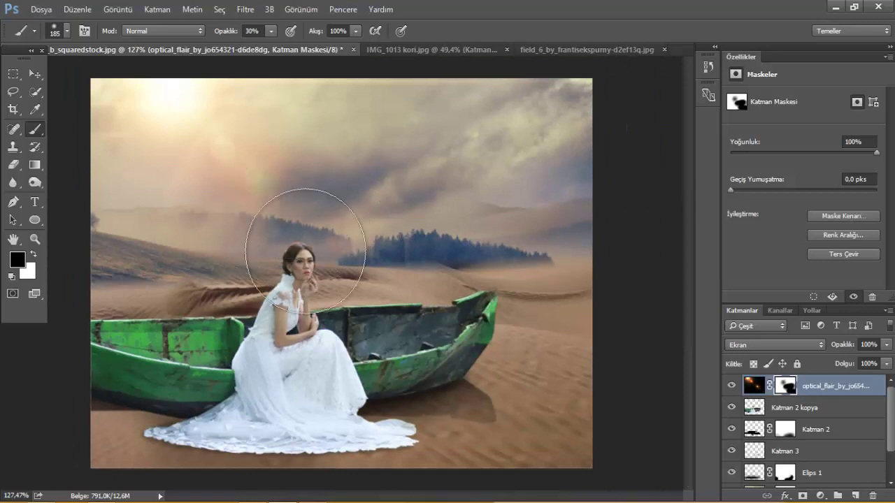
scroll(276, 335, down, 1)
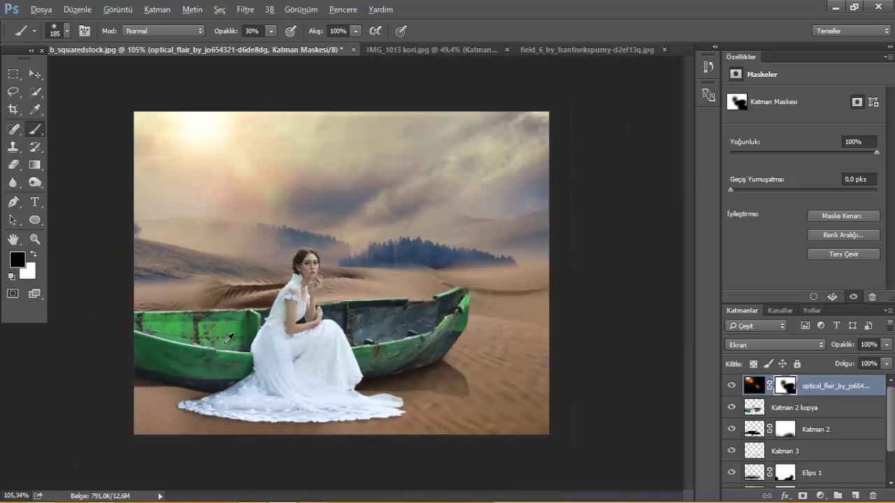
scroll(275, 353, up, 2)
key(alt)
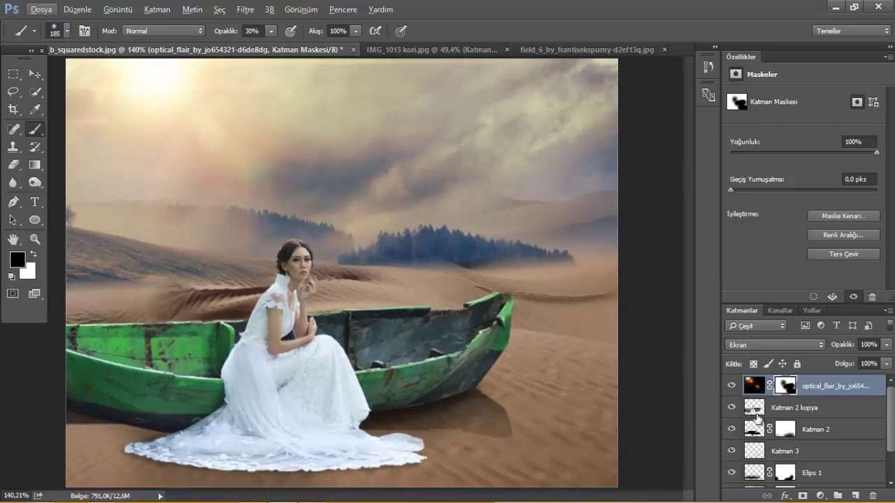
click(779, 411)
click(822, 495)
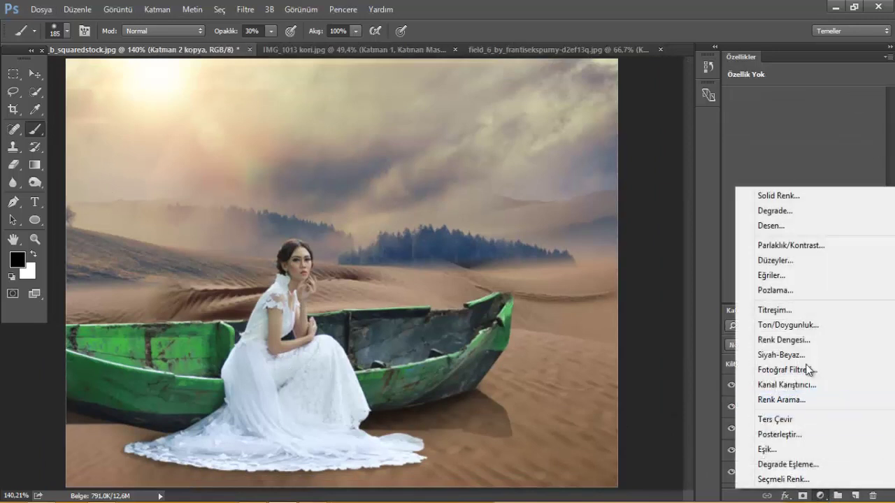
click(788, 261)
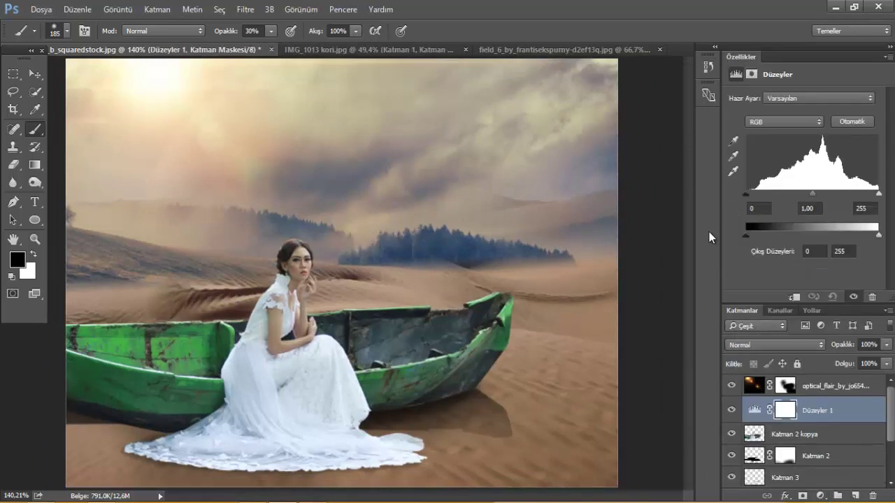
drag(811, 193, 811, 195)
alt+click(757, 418)
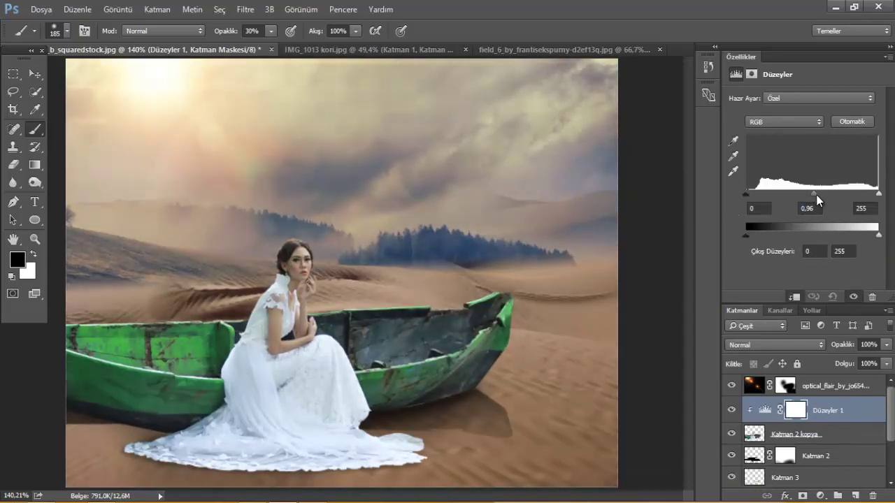
drag(816, 196, 826, 192)
mouse_move(749, 199)
mouse_down()
mouse_move(761, 196)
mouse_move(743, 194)
mouse_up()
scroll(338, 281, down, 2)
scroll(338, 281, up, 1)
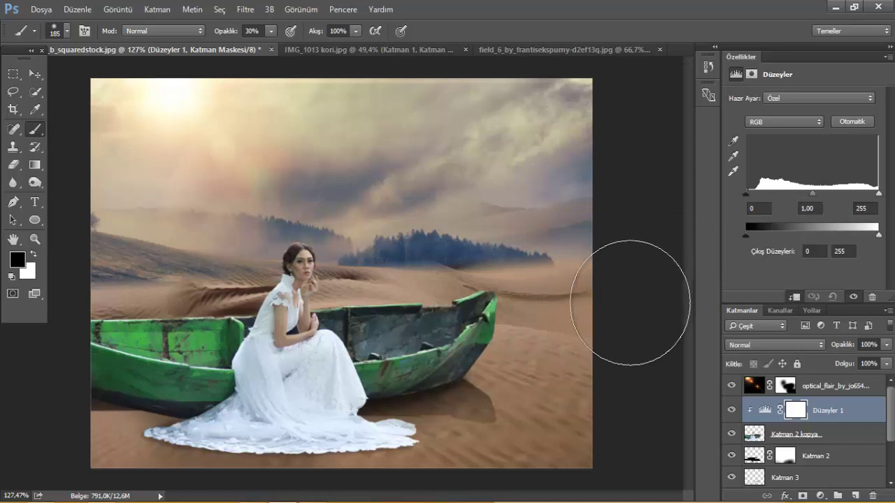
right_click(827, 417)
click(594, 149)
Delete the Levels layer and enable Inner Glow in Katman 2 kopya's Blending Options
click(339, 206)
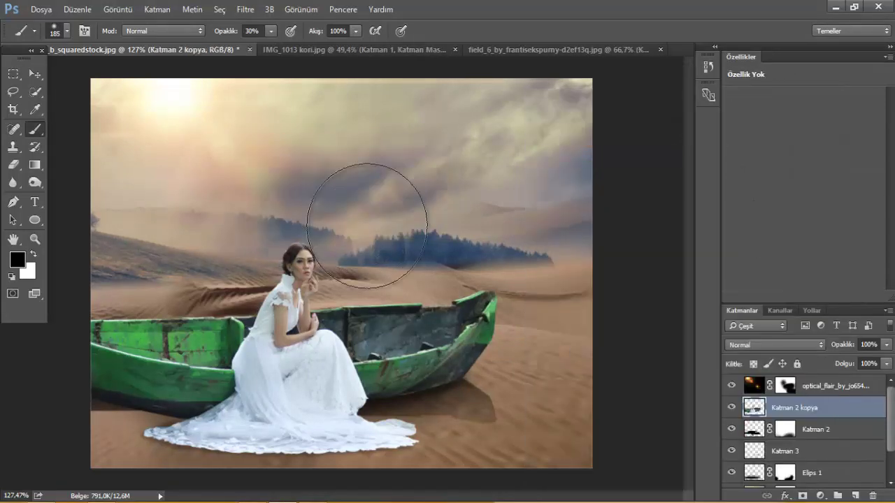
scroll(367, 225, up, 2)
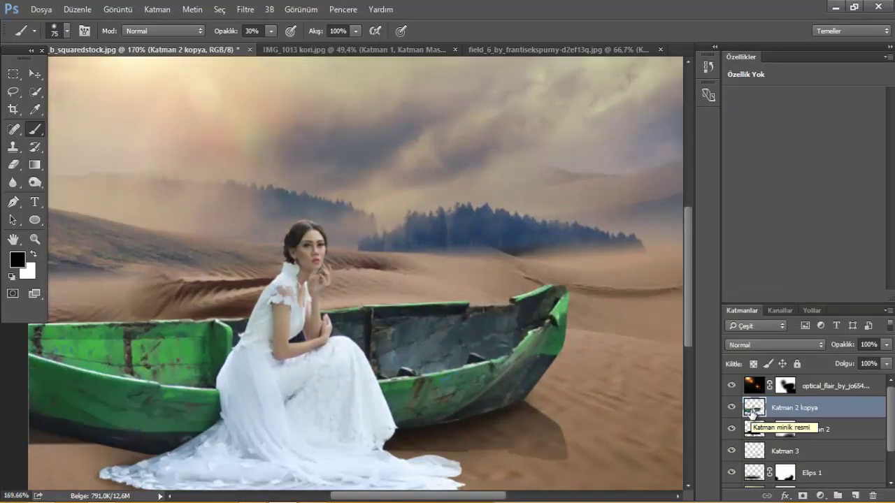
right_click(752, 414)
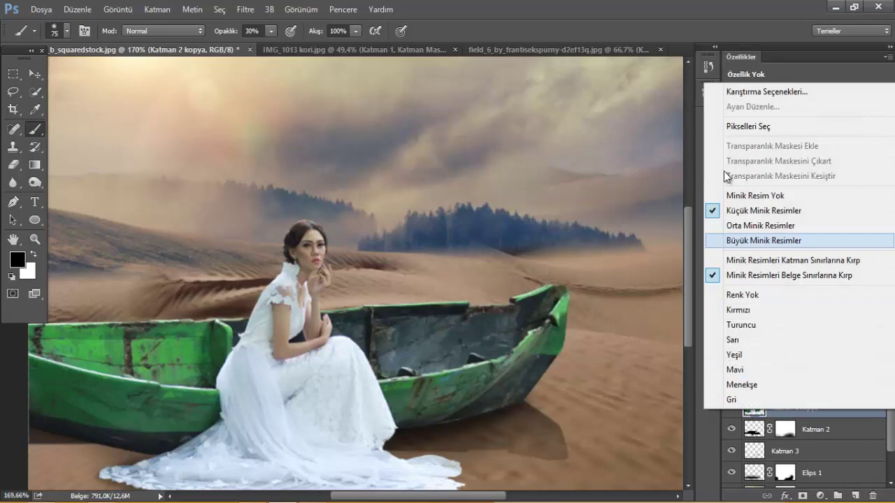
click(752, 91)
drag(422, 90, 662, 85)
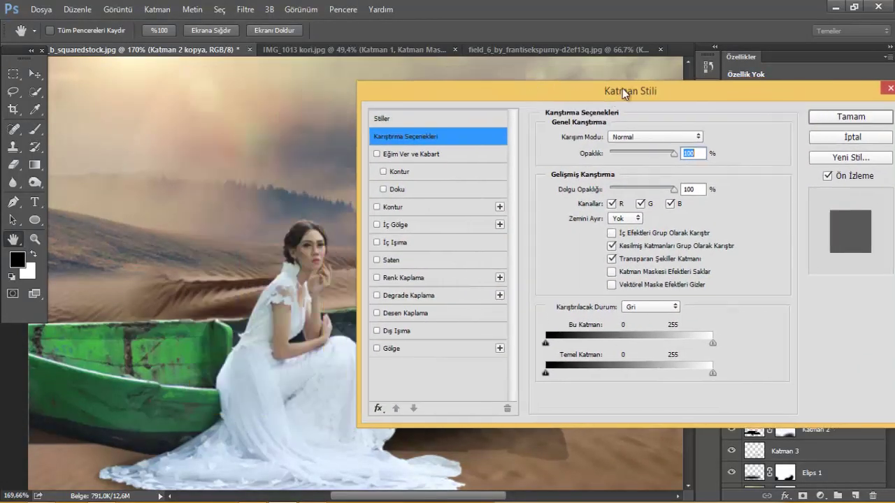
click(454, 229)
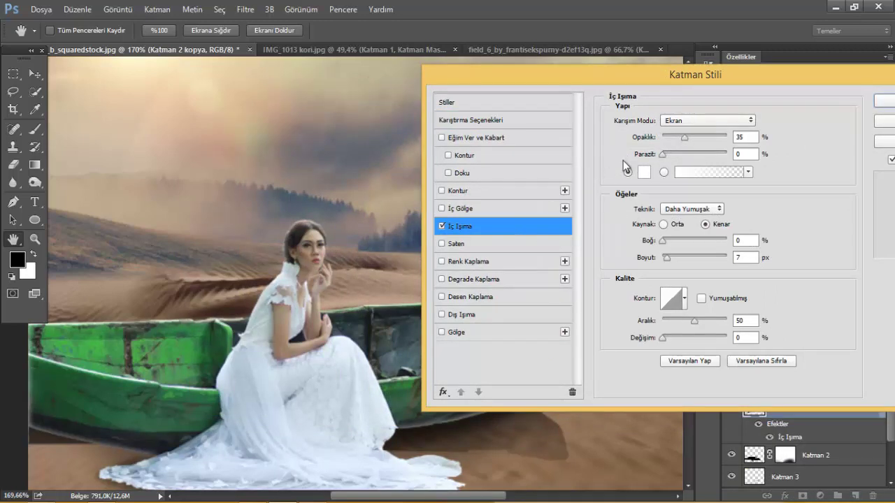
Set the inner glow to Screen mode, cream colour fdf2ca, about 71% opacity, and apply
click(694, 121)
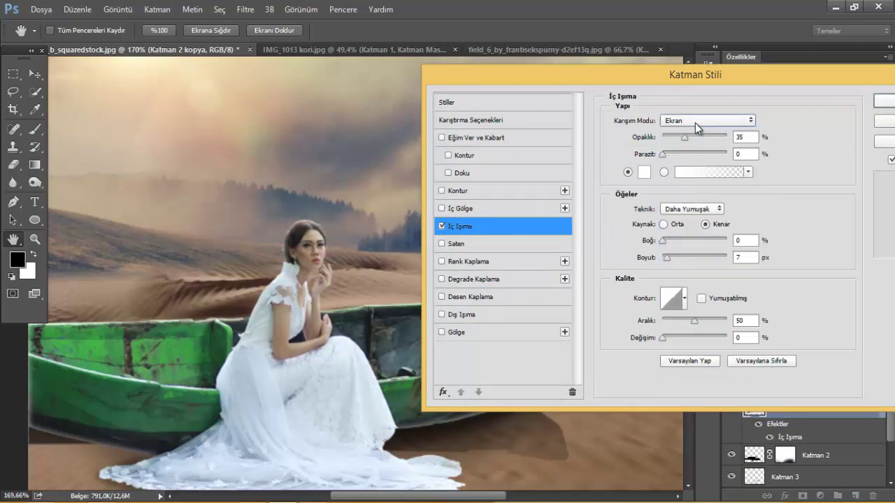
click(644, 172)
click(138, 65)
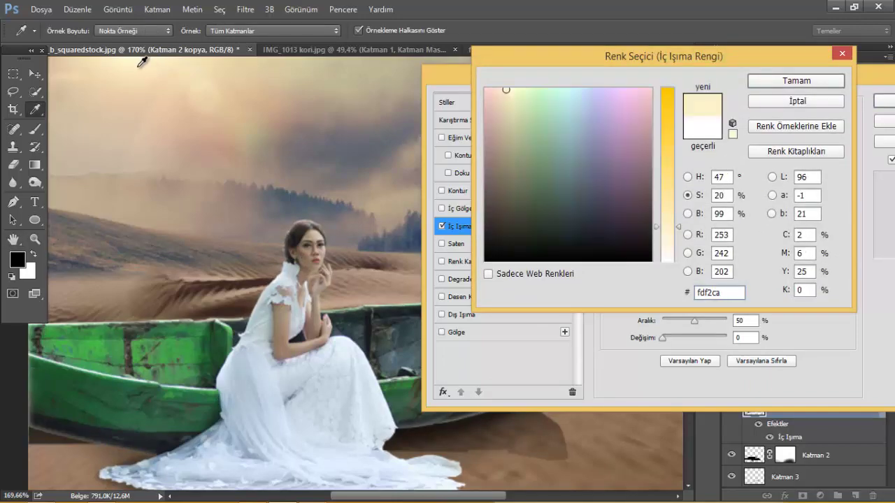
click(783, 84)
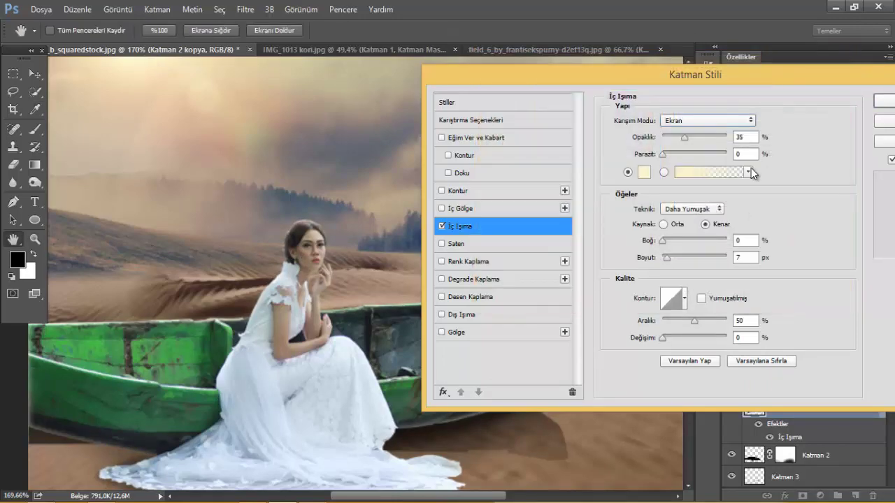
drag(774, 86, 616, 125)
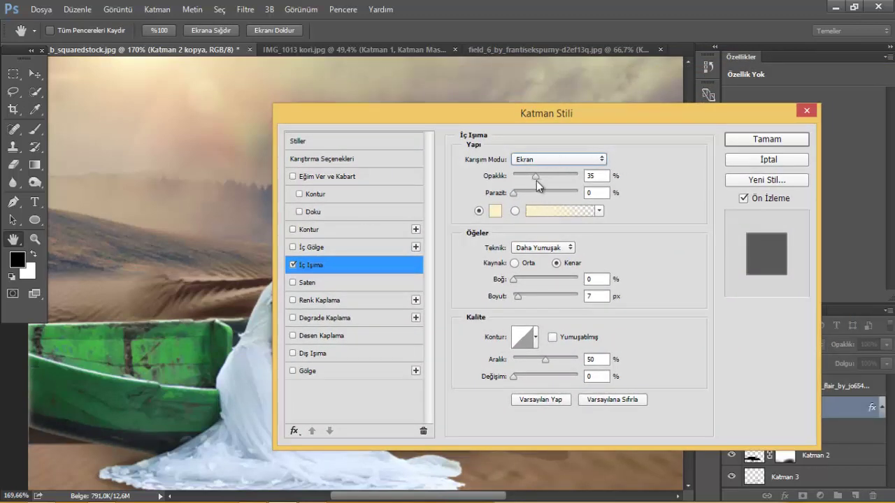
mouse_move(537, 180)
mouse_down()
mouse_move(578, 183)
mouse_move(510, 176)
mouse_move(538, 179)
mouse_up()
click(769, 139)
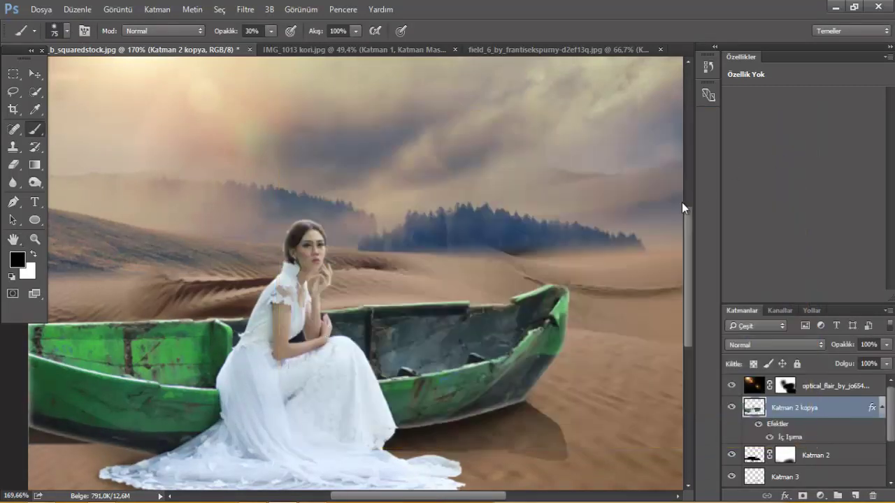
Convert Katman 2 kopya's inner glow effect into its own İç Işıması layer via Katman Oluştur and select it
right_click(779, 420)
click(779, 383)
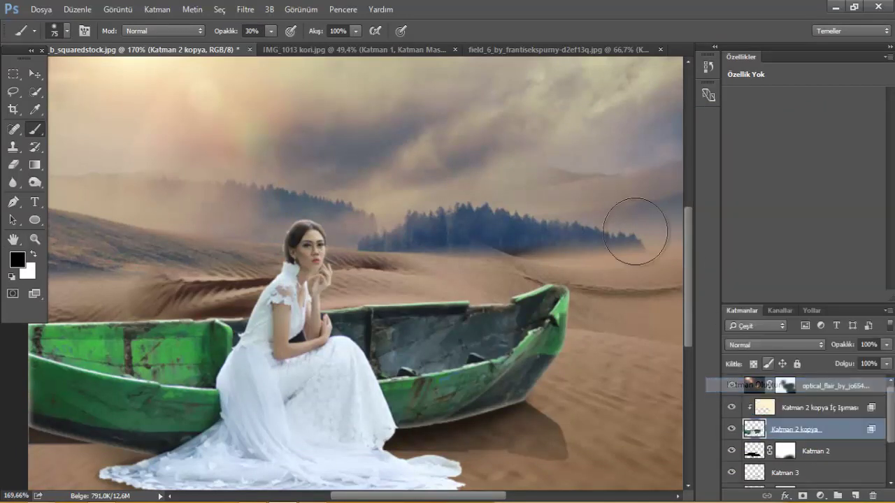
key(ctrl+z)
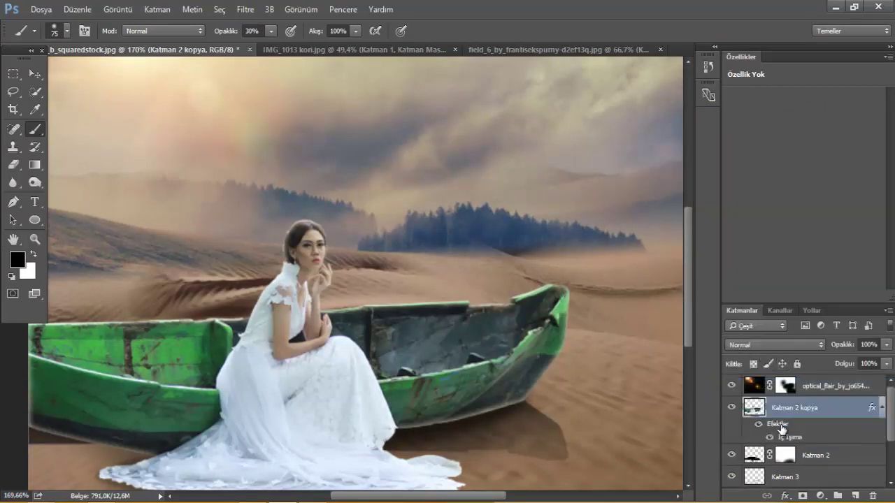
right_click(781, 426)
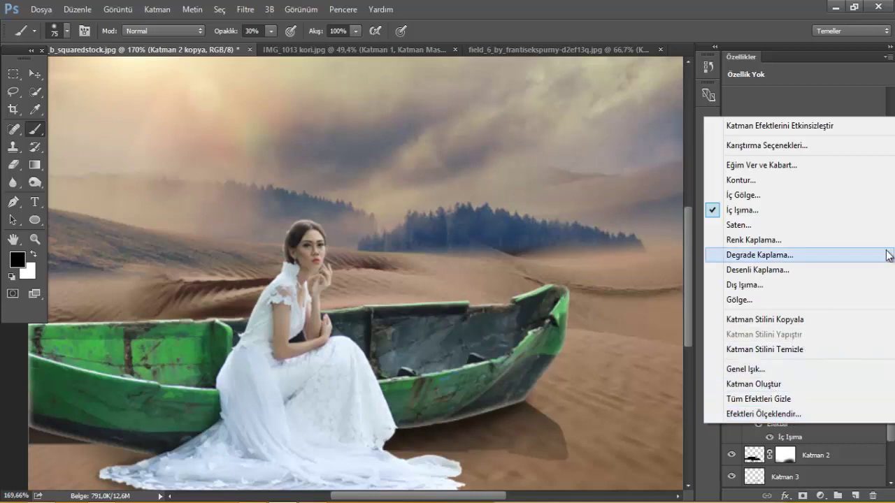
click(792, 384)
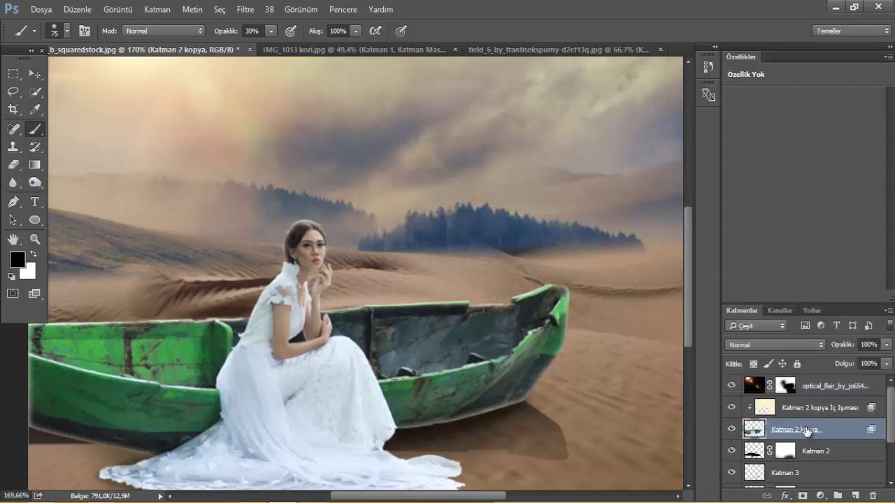
click(771, 407)
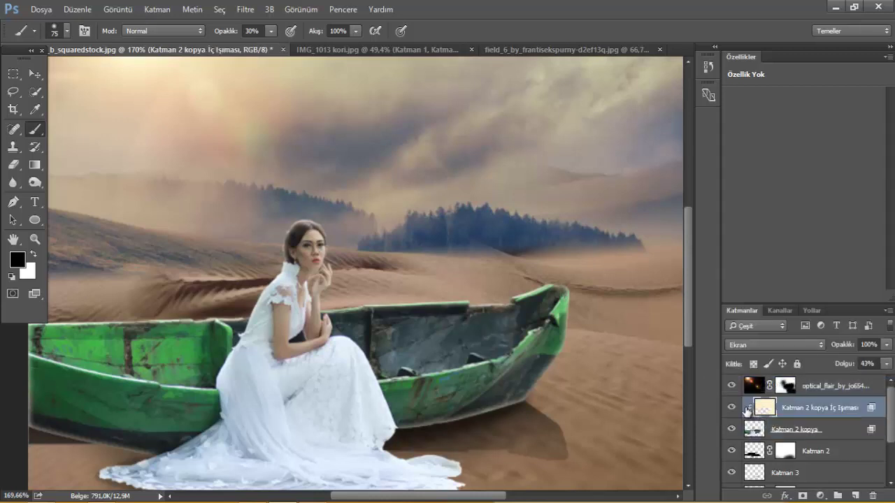
Mask the İç Işıması layer and paint the glow off the bride's face with a size 35 brush
click(802, 495)
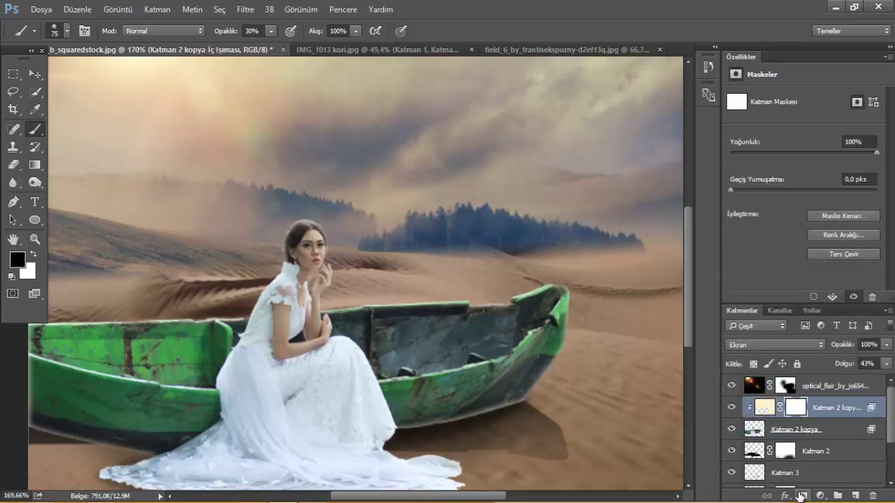
key(bracketright)
alt+scroll(341, 228, up, 3)
key(bracketleft)
key(bracketleft)
key(bracketleft)
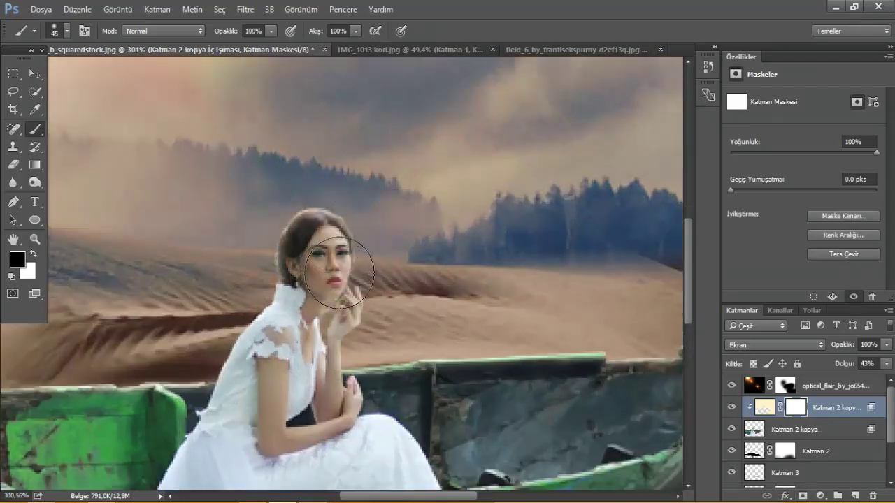
key(bracketleft)
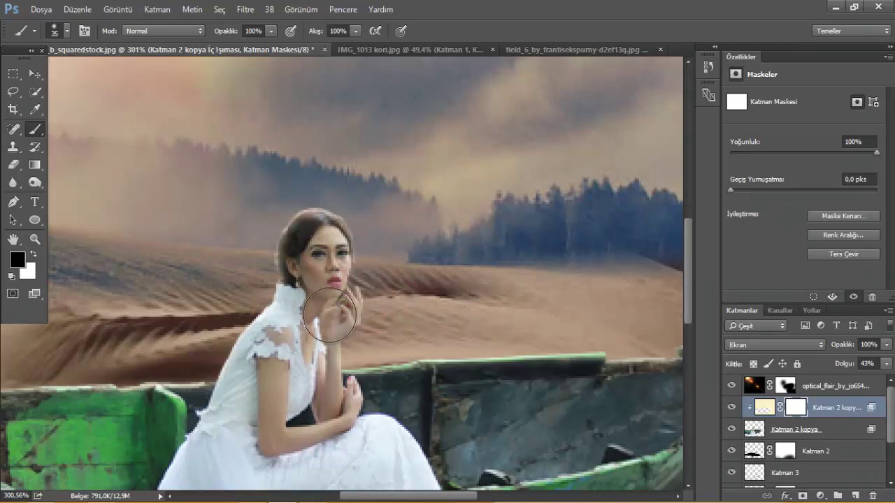
drag(333, 245, 331, 238)
scroll(372, 402, down, 3)
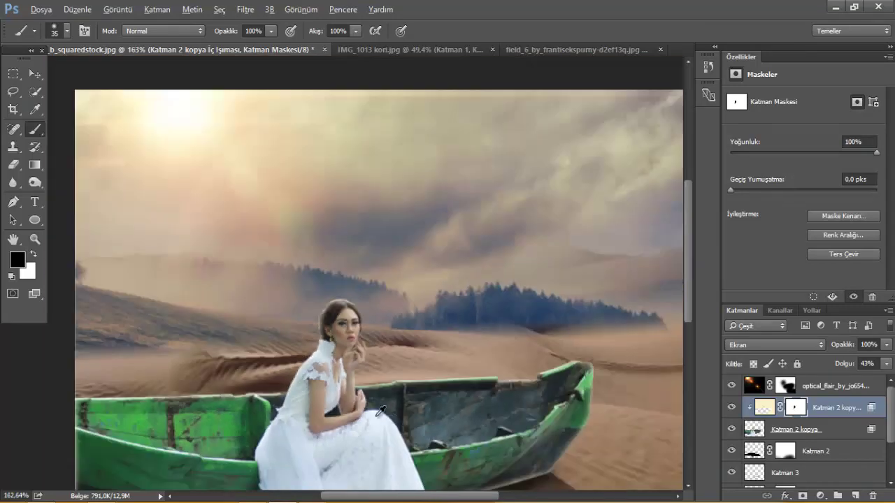
scroll(451, 413, down, 3)
drag(447, 306, 385, 355)
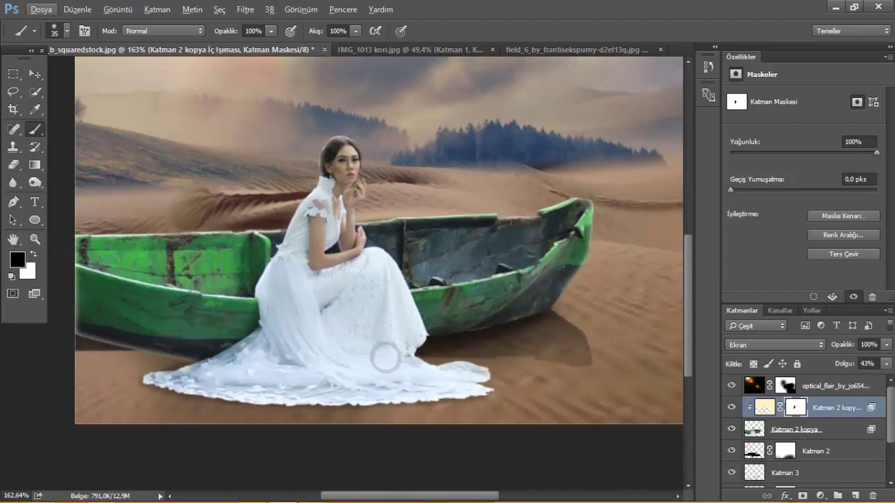
key(ctrl+z)
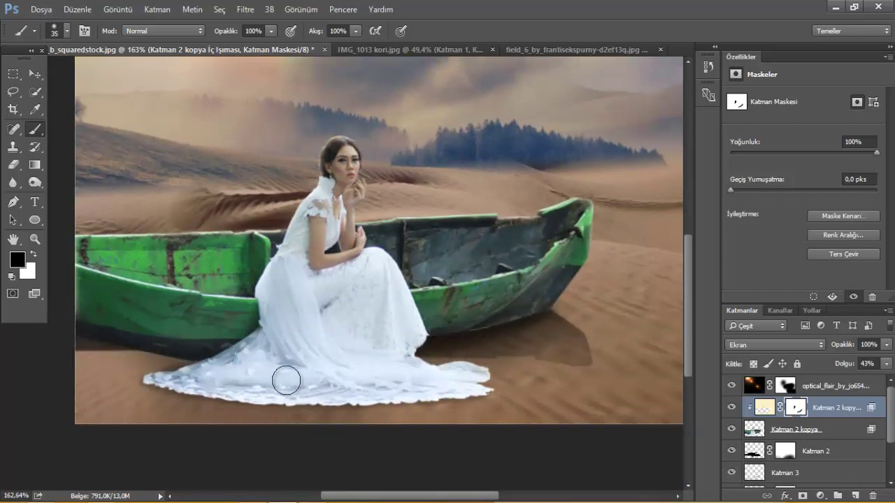
With a size 16 brush, hide the glow along her hair edge and the boat's top rim
scroll(244, 325, left, 2)
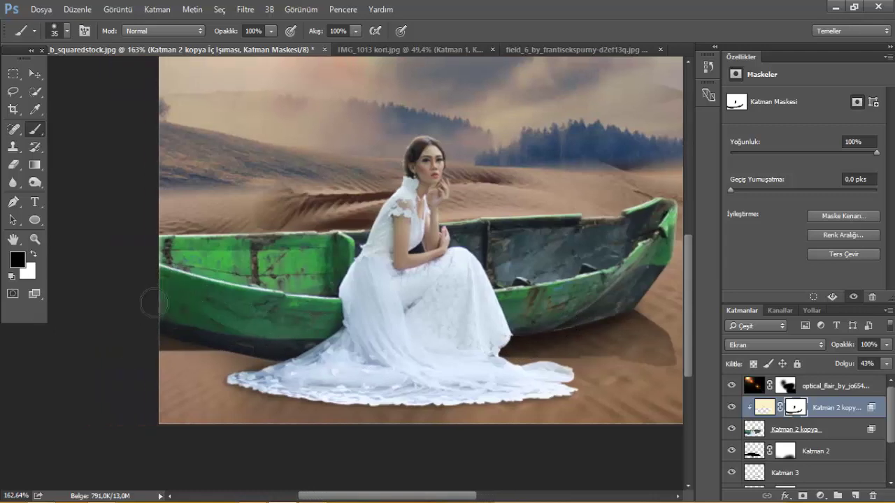
scroll(396, 200, up, 5)
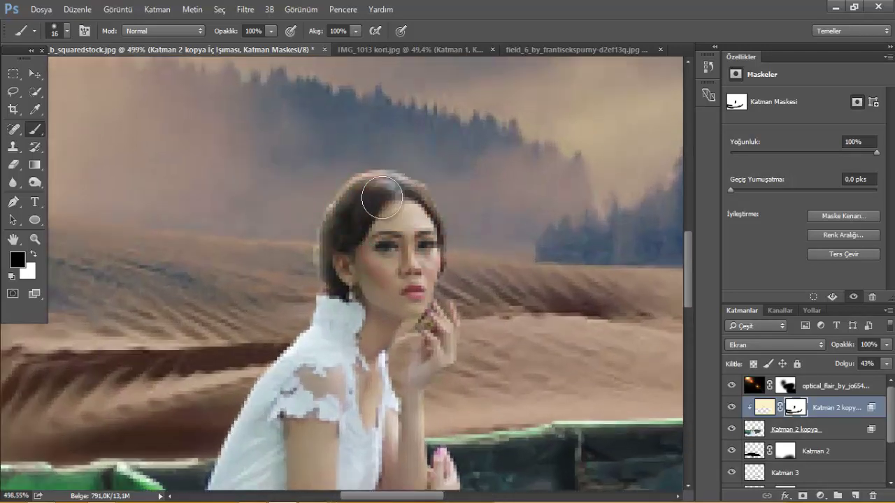
key(bracketleft)
key(bracketleft)
mouse_move(355, 200)
mouse_down()
mouse_move(306, 259)
mouse_move(349, 222)
mouse_up()
scroll(443, 193, down, 3)
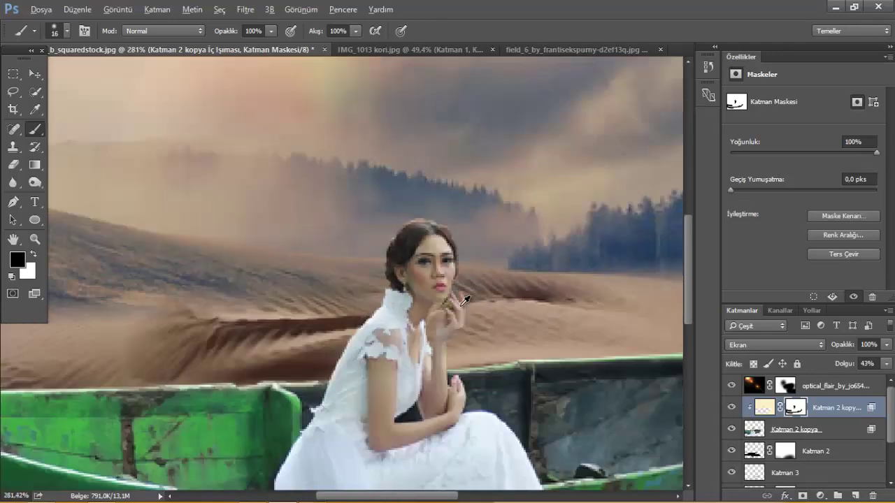
scroll(337, 340, down, 2)
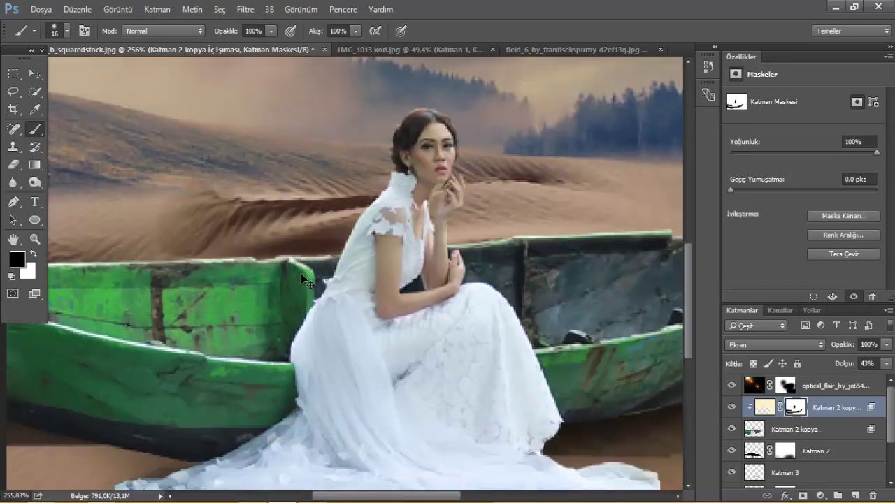
drag(293, 269, 87, 275)
scroll(213, 288, down, 2)
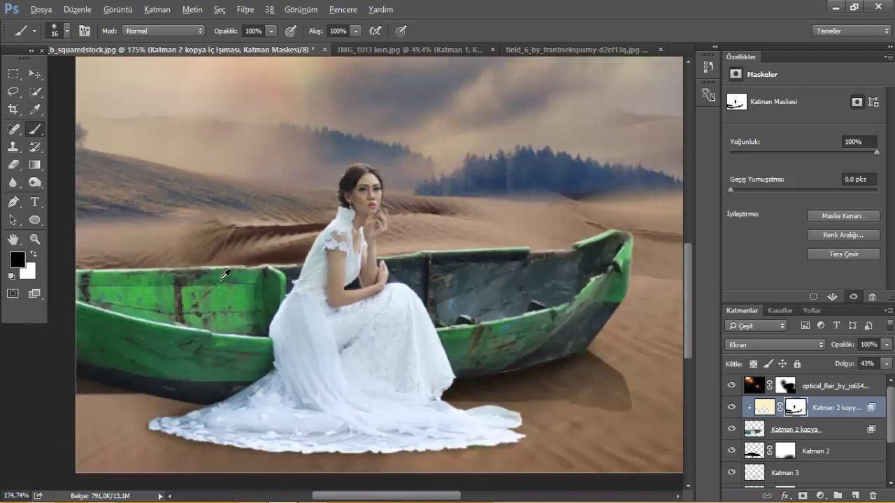
scroll(318, 318, down, 1)
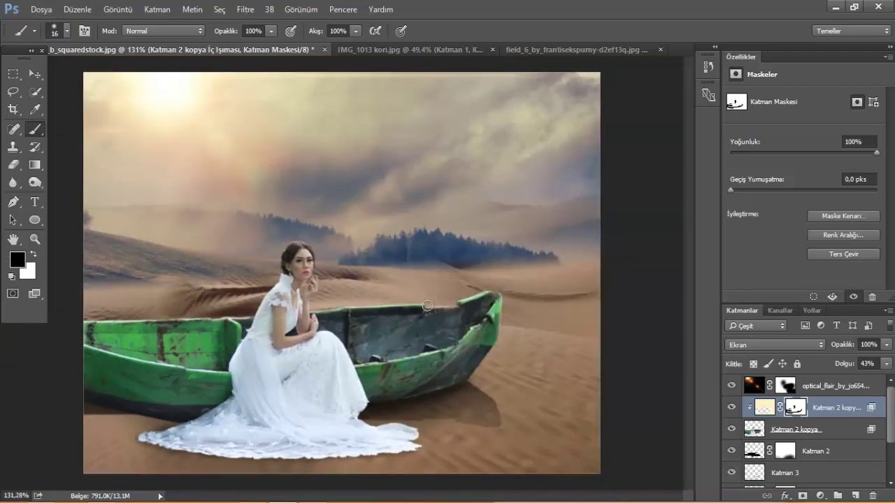
scroll(434, 341, down, 1)
scroll(379, 364, up, 2)
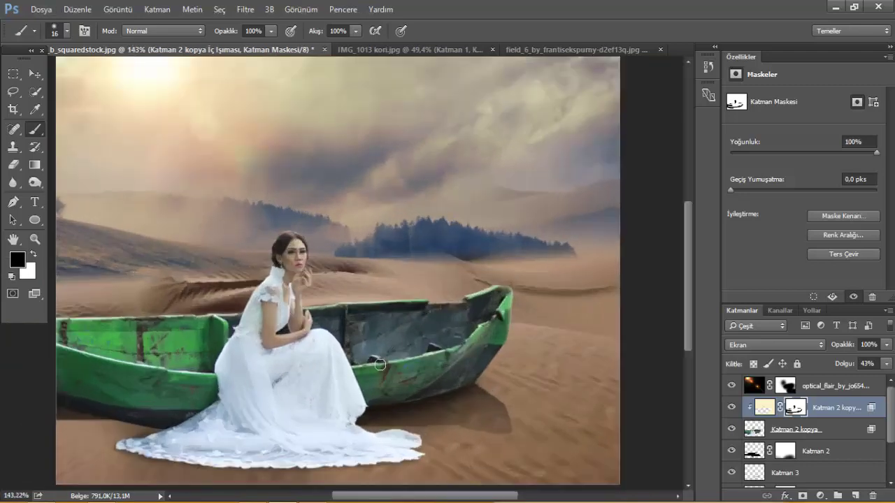
scroll(297, 375, down, 2)
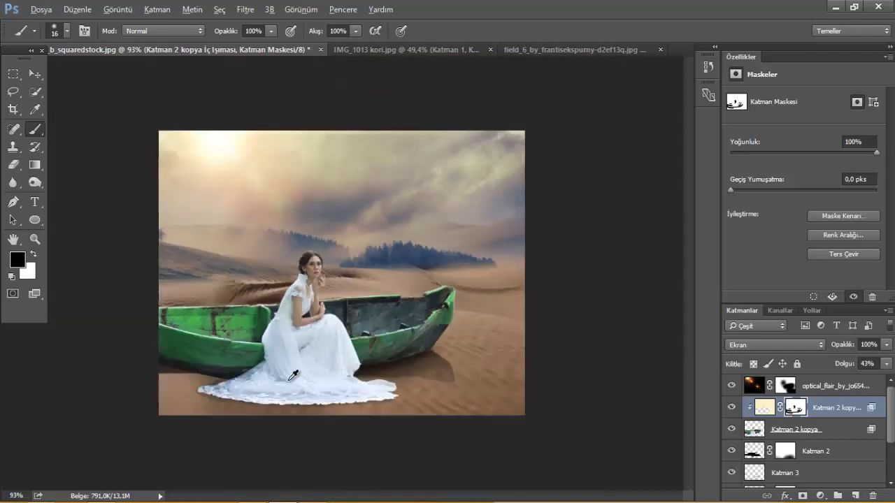
scroll(288, 369, up, 1)
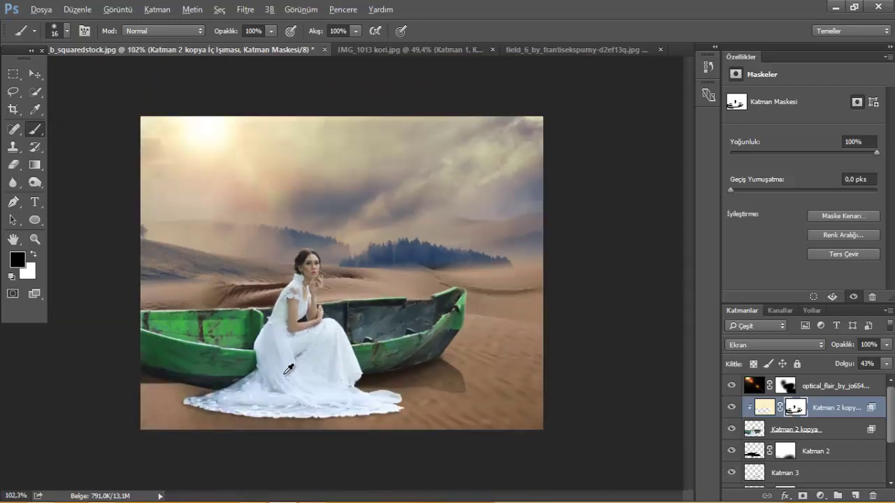
click(843, 393)
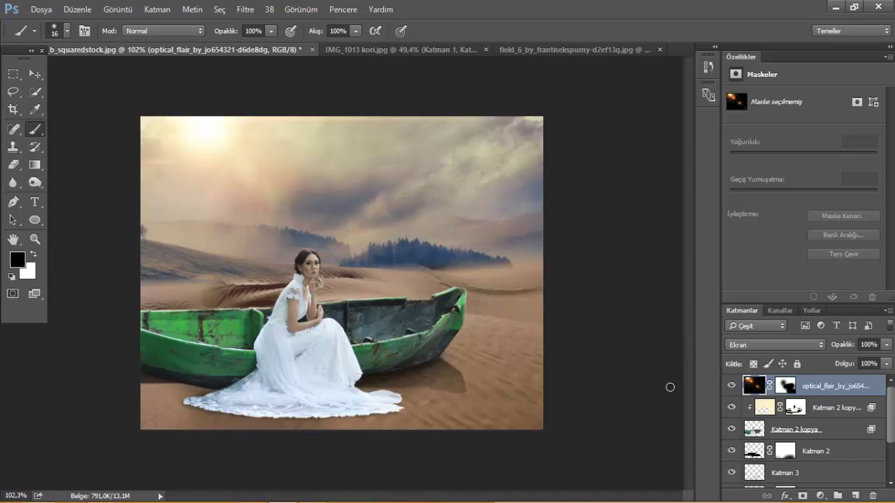
Add a Renk Dengesi layer on Katman 2 kopya with midtones +16 blue and −1 magenta–green
click(779, 438)
click(820, 494)
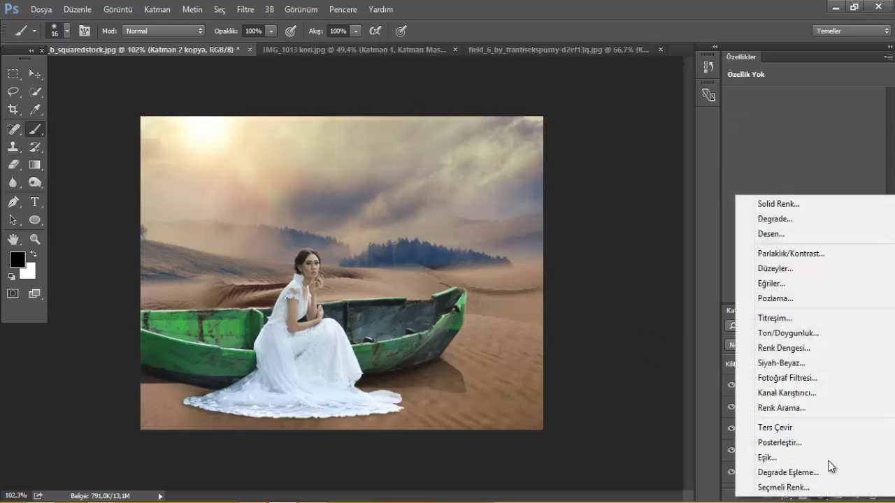
click(783, 348)
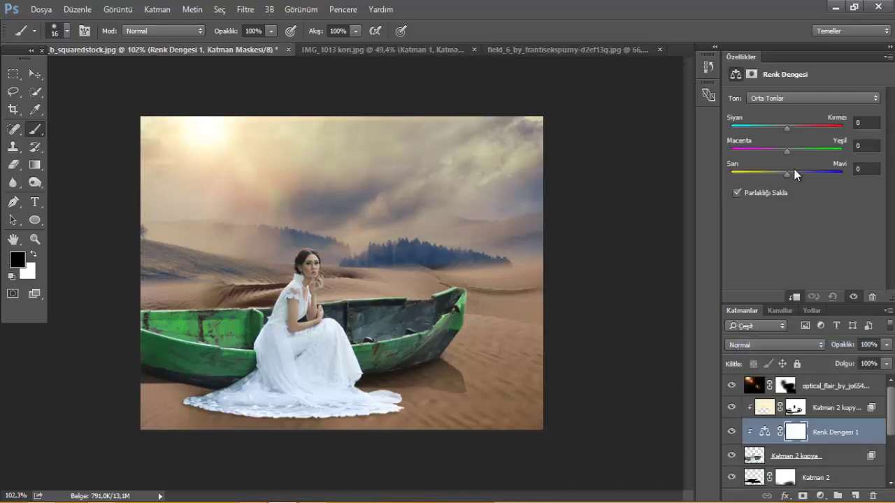
mouse_move(785, 172)
mouse_down()
mouse_move(777, 172)
mouse_move(789, 177)
mouse_up()
scroll(339, 321, up, 3)
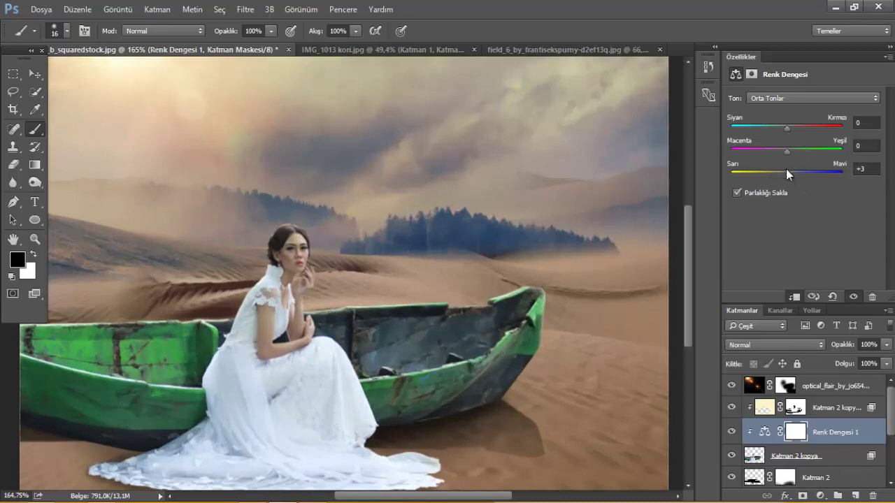
mouse_move(788, 173)
mouse_down()
mouse_move(801, 175)
mouse_move(788, 178)
mouse_up()
scroll(323, 311, down, 3)
scroll(323, 311, up, 2)
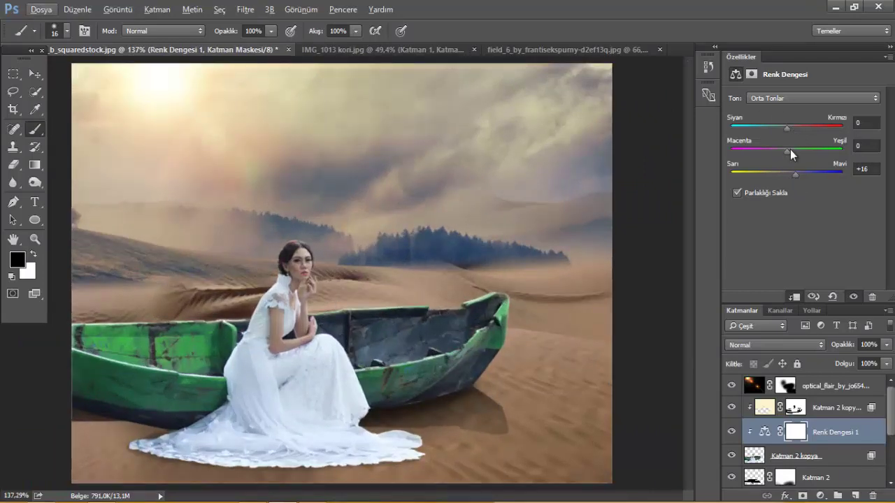
mouse_move(798, 154)
mouse_down()
mouse_move(777, 154)
mouse_move(786, 157)
mouse_up()
scroll(410, 307, down, 3)
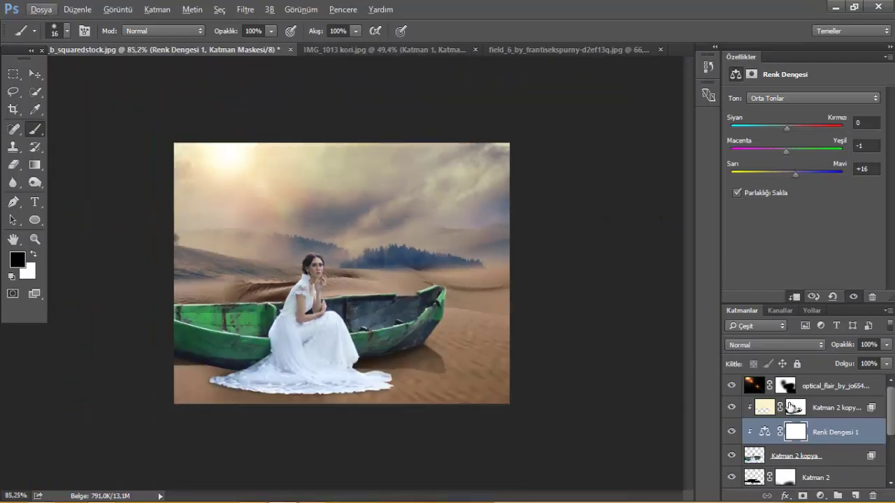
click(826, 387)
Merge all visible layers into a new Katman 5 layer and open the Camera Raw filter
key(ctrl+shift+alt+e)
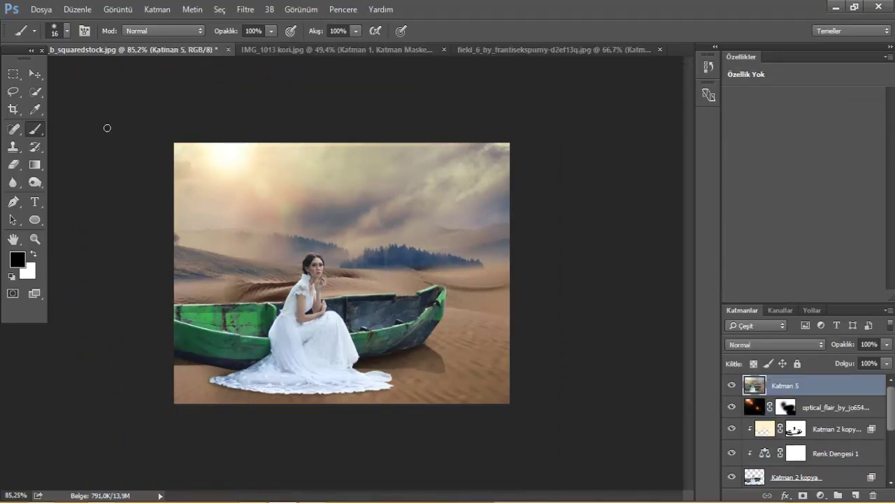
scroll(361, 262, up, 2)
click(245, 9)
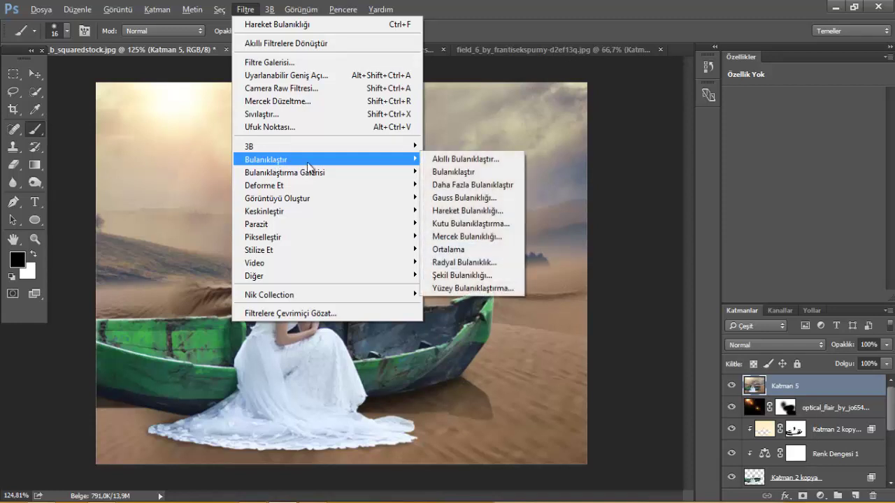
mouse_move(266, 159)
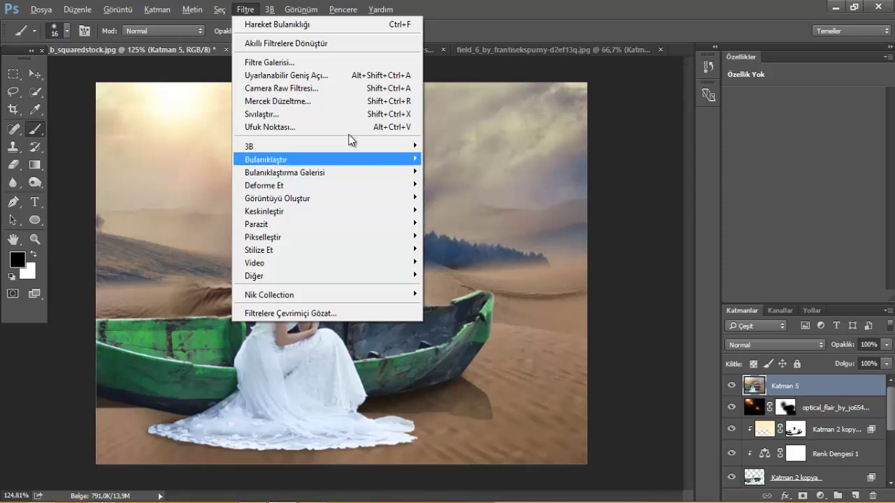
click(319, 89)
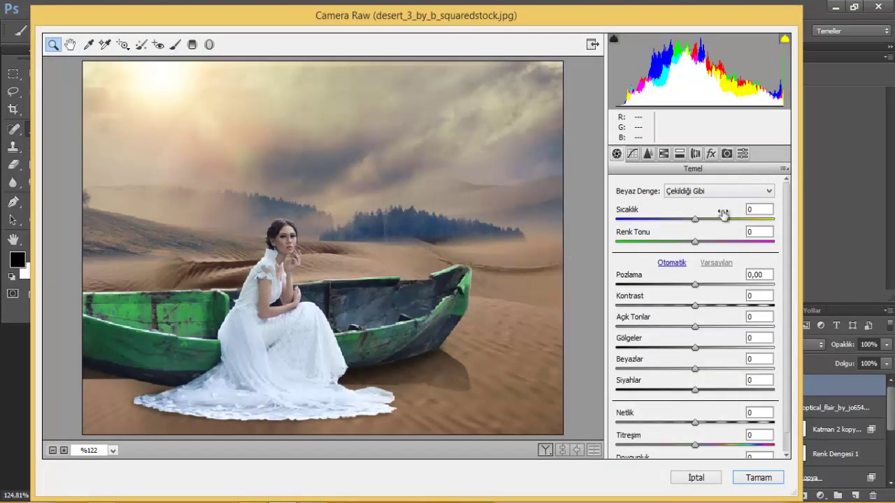
Keep contrast at 0, set highlights +12, shadows +51, and lift the blacks
mouse_move(695, 306)
mouse_down()
mouse_move(709, 306)
mouse_move(609, 341)
mouse_up()
double_click(682, 312)
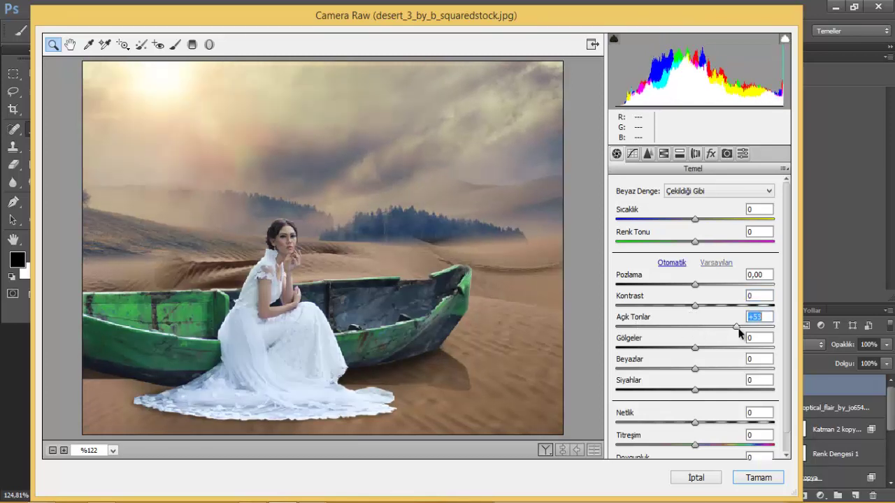
text(0)
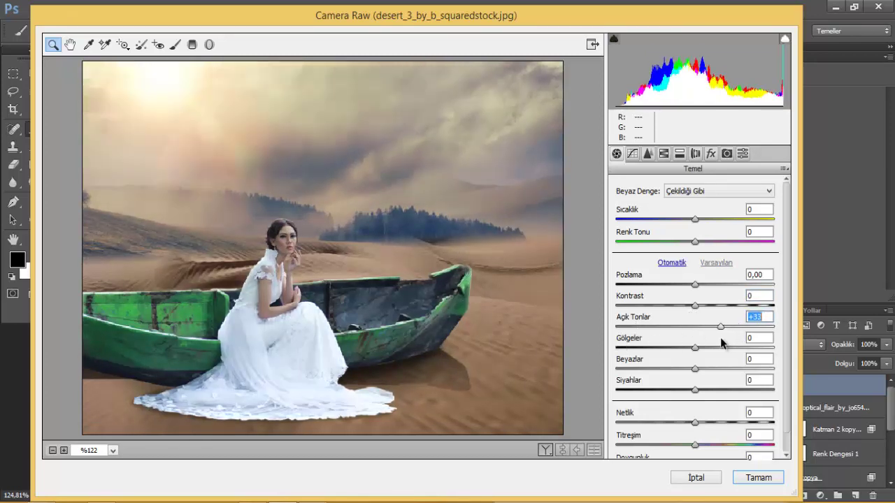
click(701, 327)
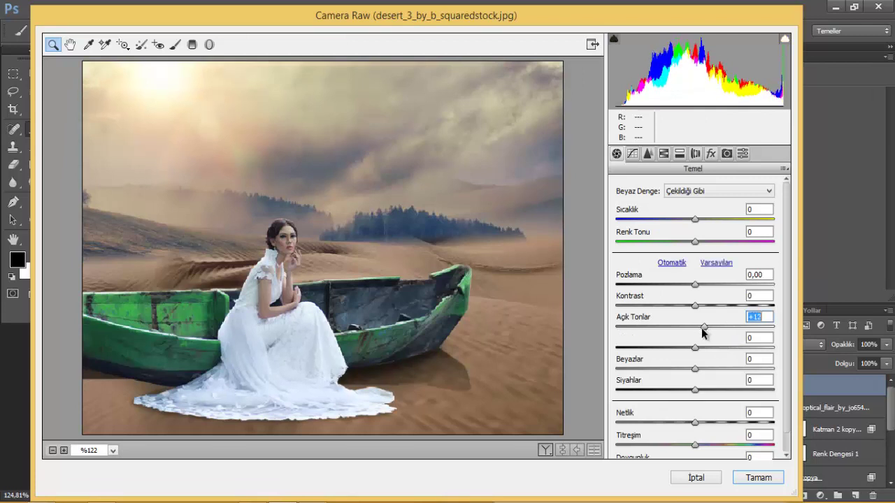
mouse_move(695, 347)
mouse_down()
mouse_move(665, 349)
mouse_move(741, 351)
mouse_move(721, 356)
mouse_up()
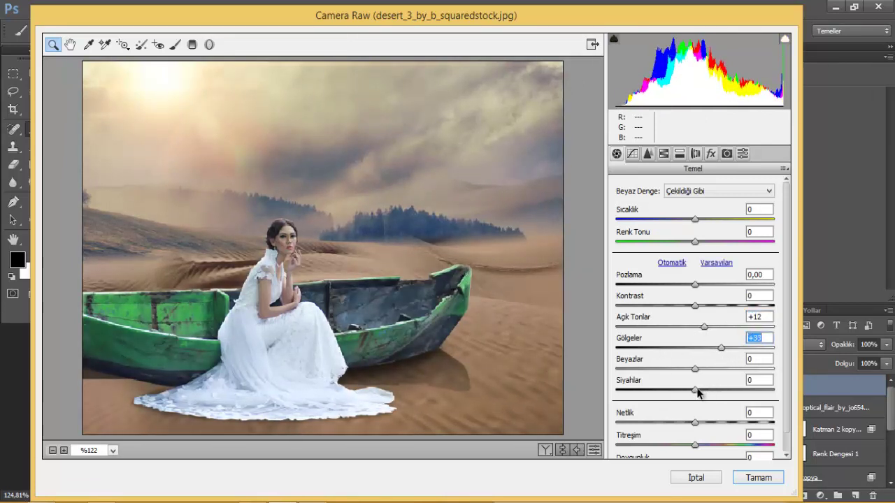
mouse_move(696, 390)
mouse_down()
mouse_move(675, 392)
mouse_move(762, 399)
mouse_move(727, 393)
mouse_up()
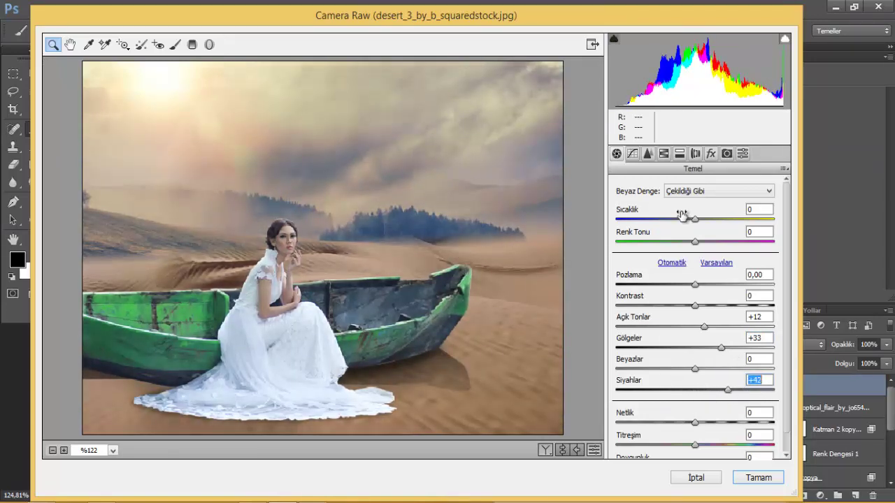
Add luminance noise reduction 20 and a −20 post-crop vignette, then apply Camera Raw
click(664, 153)
click(648, 153)
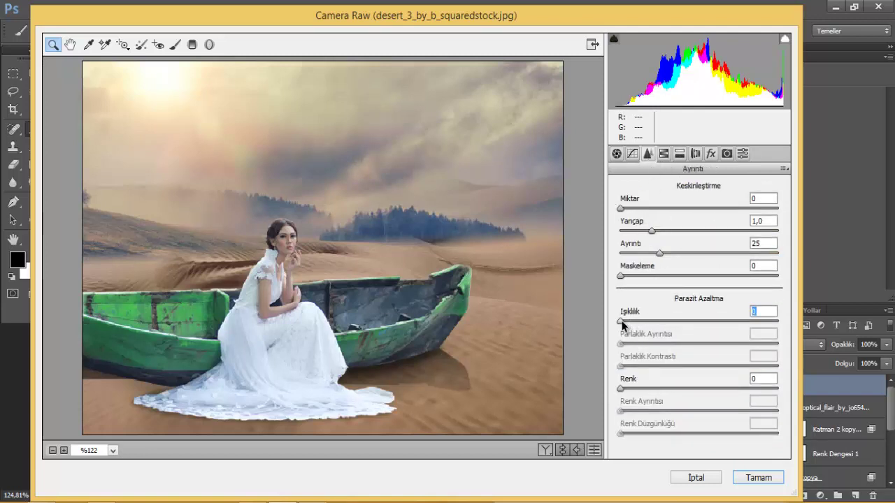
mouse_move(622, 325)
mouse_down()
mouse_move(656, 329)
mouse_move(619, 329)
mouse_move(648, 331)
mouse_up()
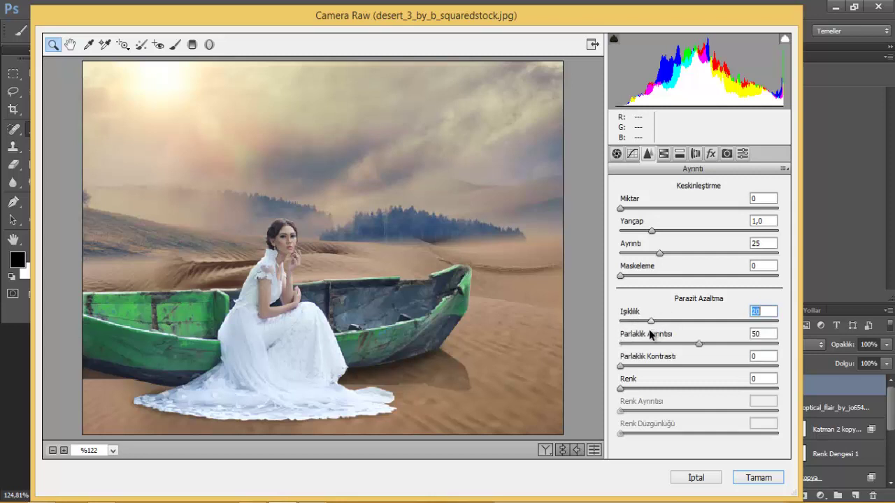
click(632, 154)
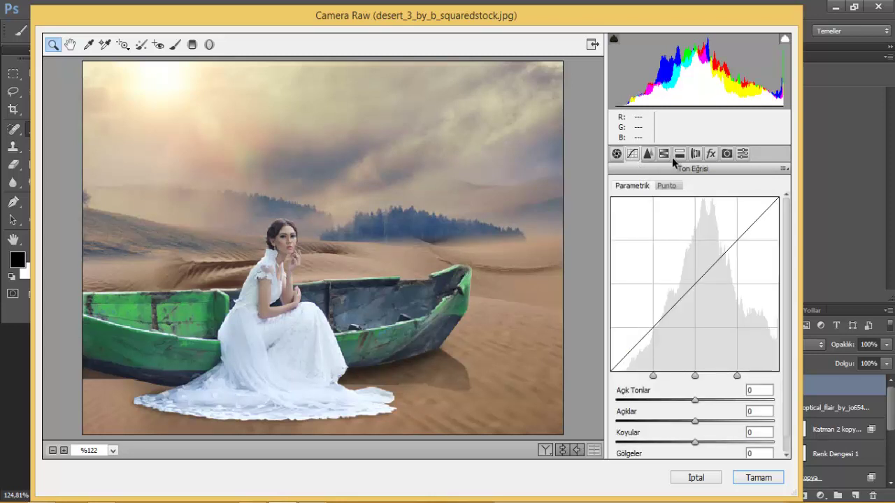
click(711, 154)
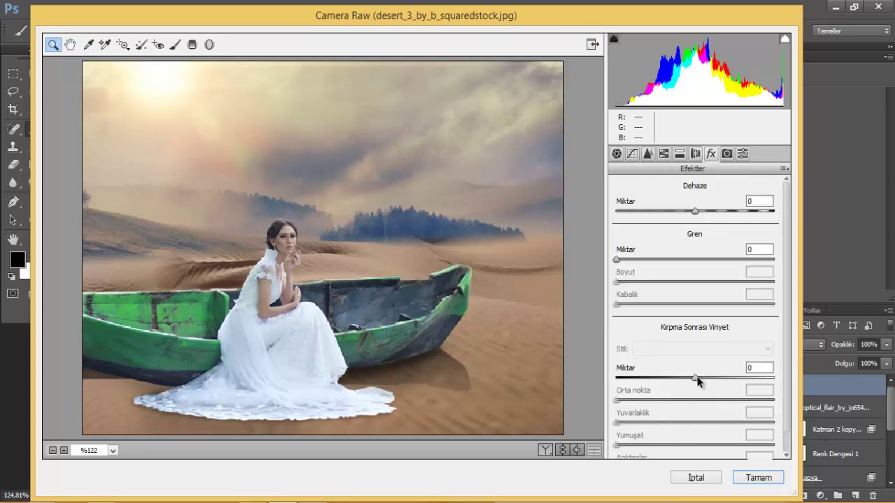
mouse_move(697, 379)
mouse_down()
mouse_move(669, 374)
mouse_move(686, 379)
mouse_move(676, 382)
mouse_move(705, 378)
mouse_move(680, 379)
mouse_up()
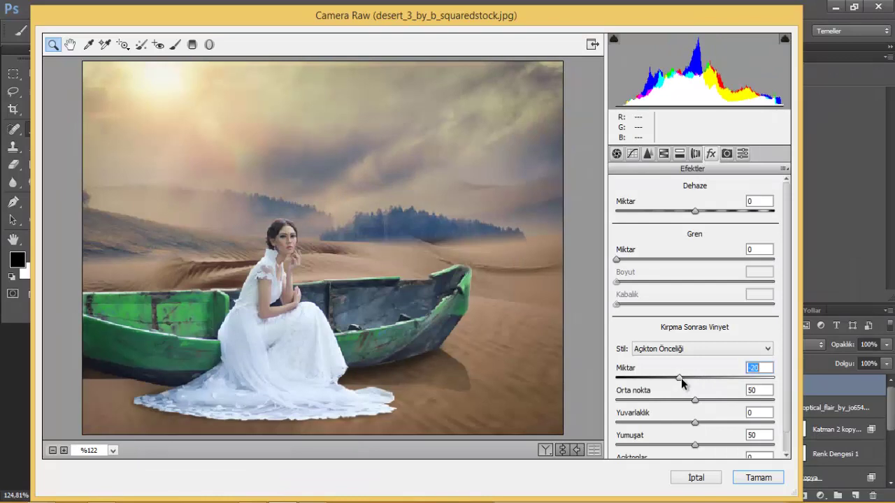
click(757, 478)
Duplicate the graded layer with Ctrl+J
scroll(363, 215, down, 2)
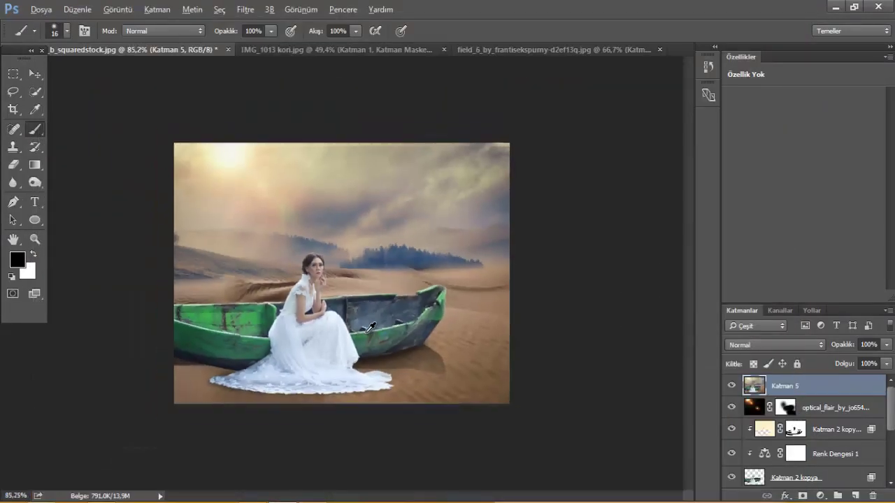
scroll(363, 214, up, 2)
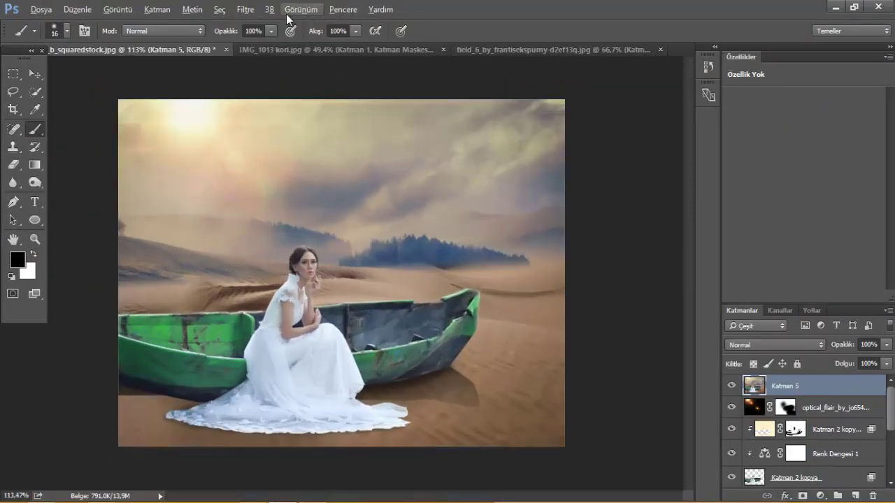
key(ctrl+j)
Grade the copy in Color Efex Pro 4 with Glamour Glow and Film Efex: Vintage film type 22
click(244, 9)
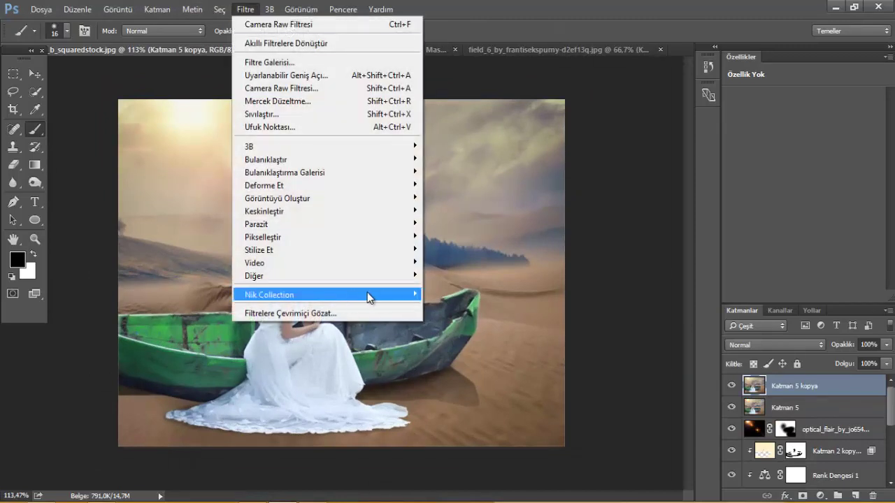
mouse_move(327, 295)
click(459, 306)
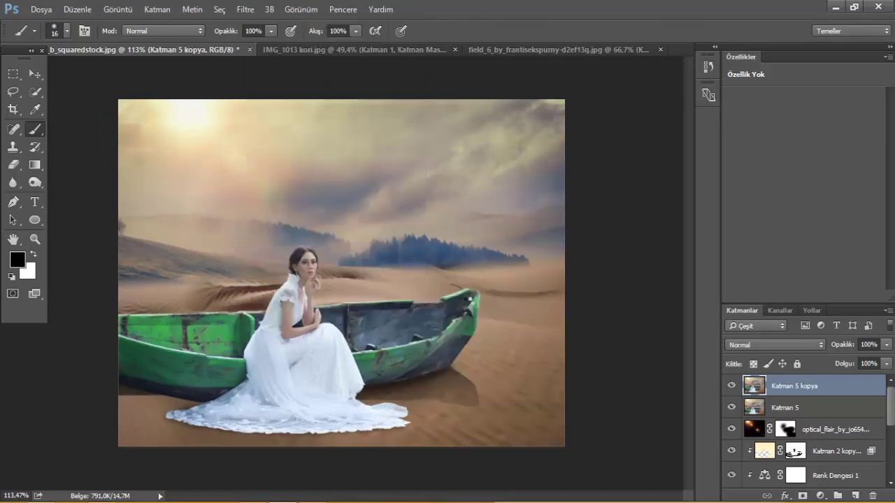
click(43, 429)
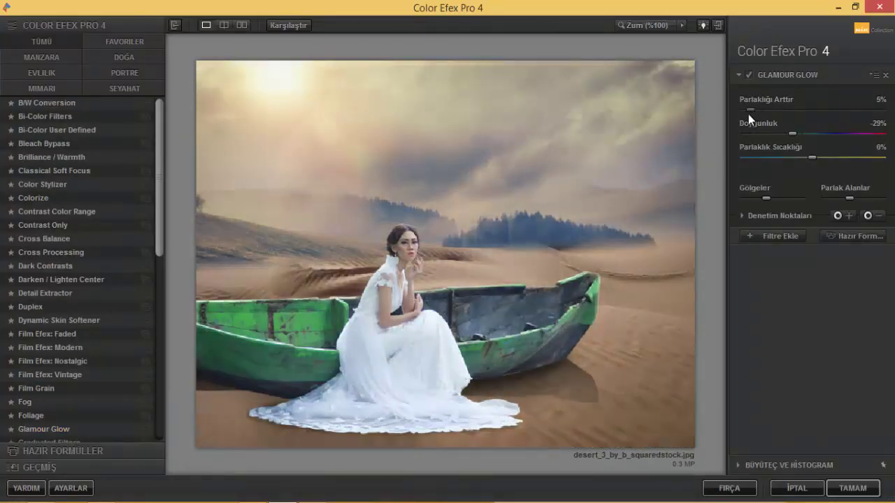
click(49, 375)
click(881, 268)
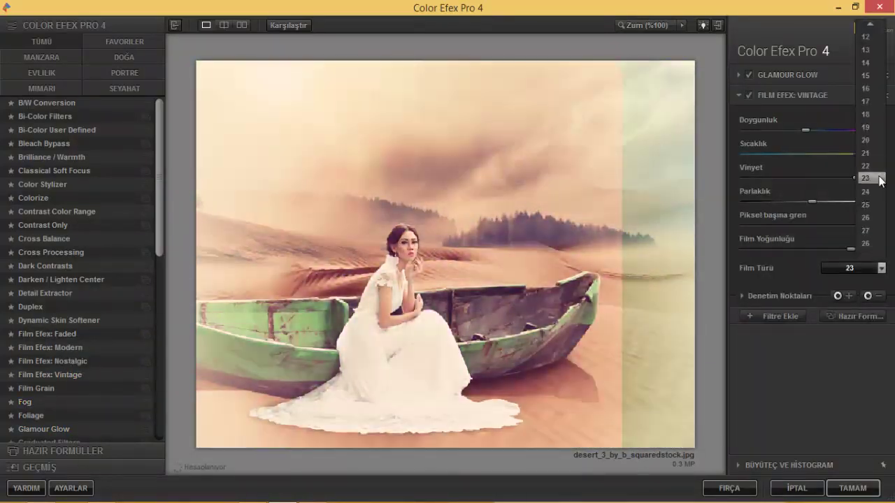
click(871, 176)
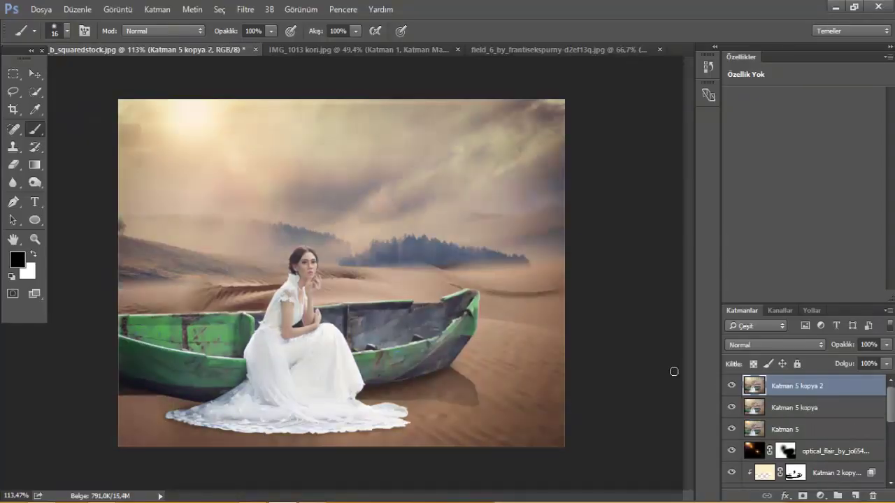
Try a Gaussian Blur at 0,5 pixels radius on the top copy, then cancel it
click(244, 9)
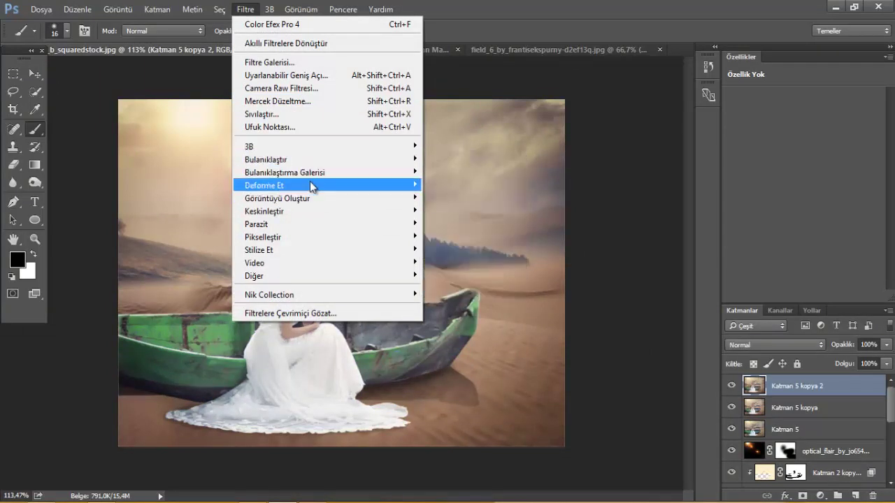
mouse_move(266, 160)
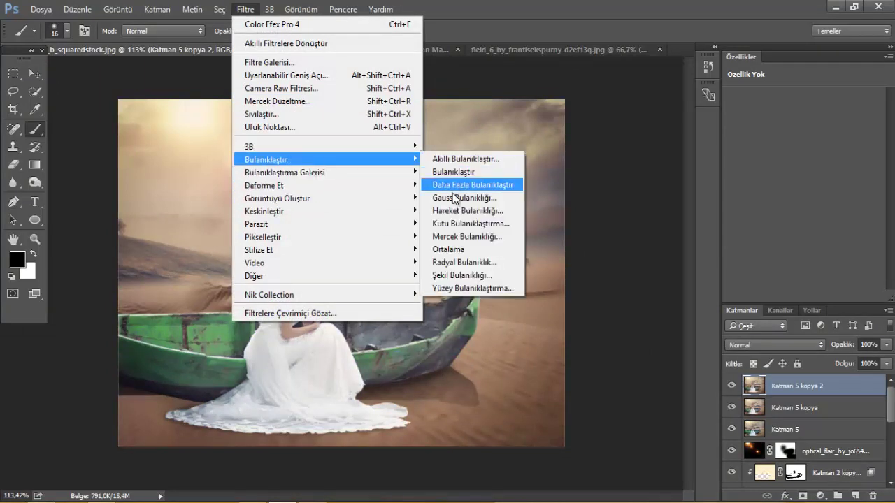
click(450, 198)
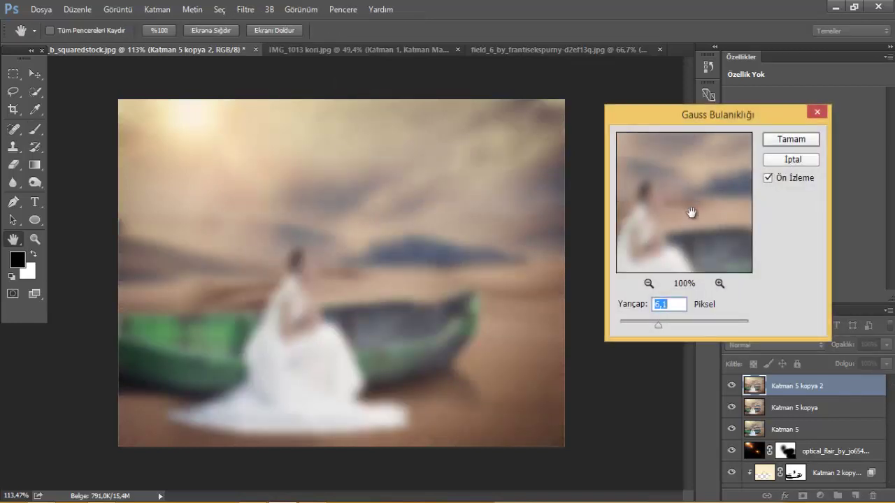
click(638, 321)
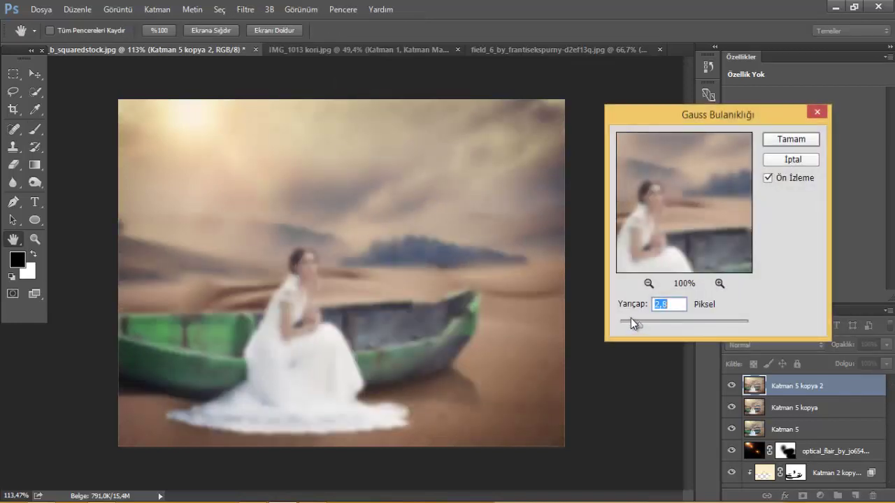
drag(630, 321, 621, 326)
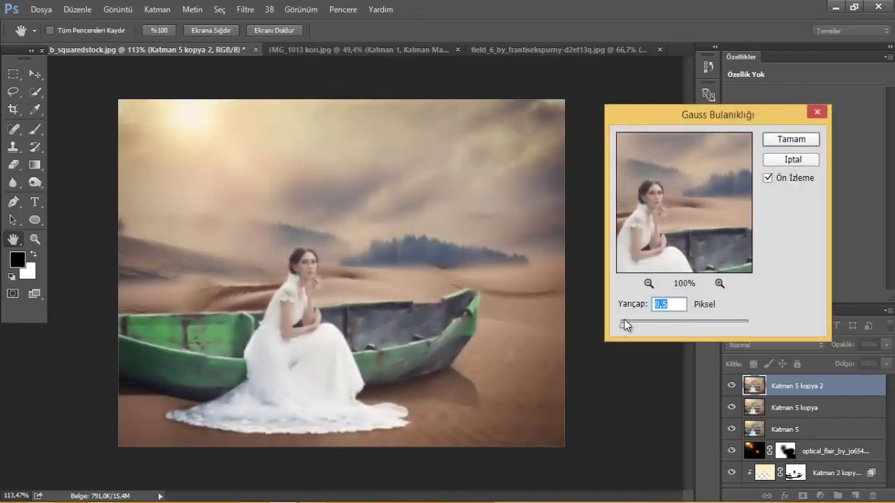
click(792, 160)
Apply a Motion Blur at 0° angle with a distance of a few pixels
click(245, 9)
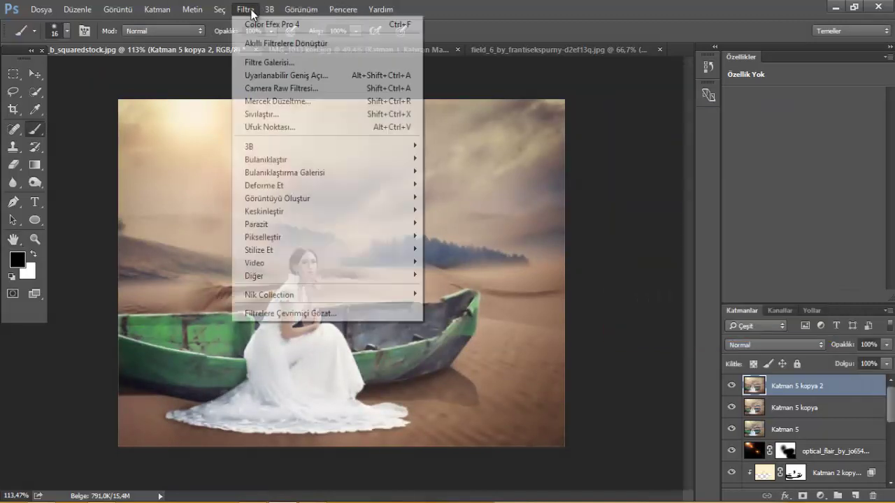
mouse_move(266, 160)
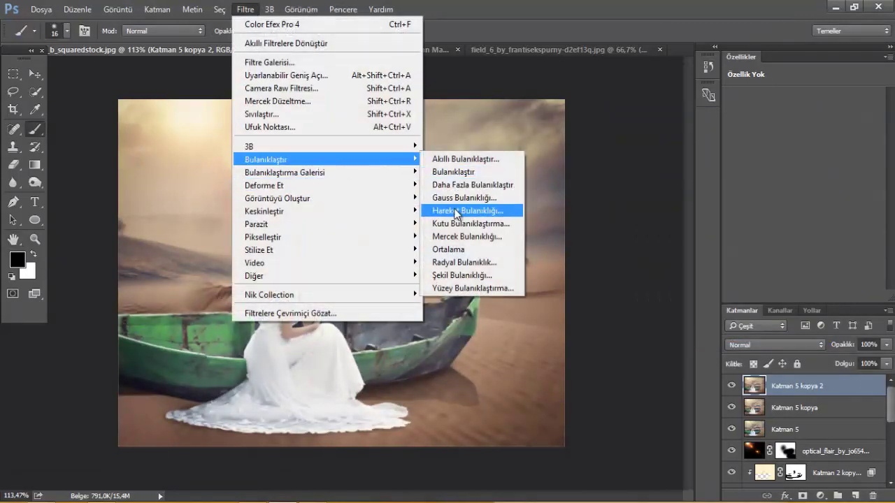
click(455, 210)
drag(645, 270, 647, 265)
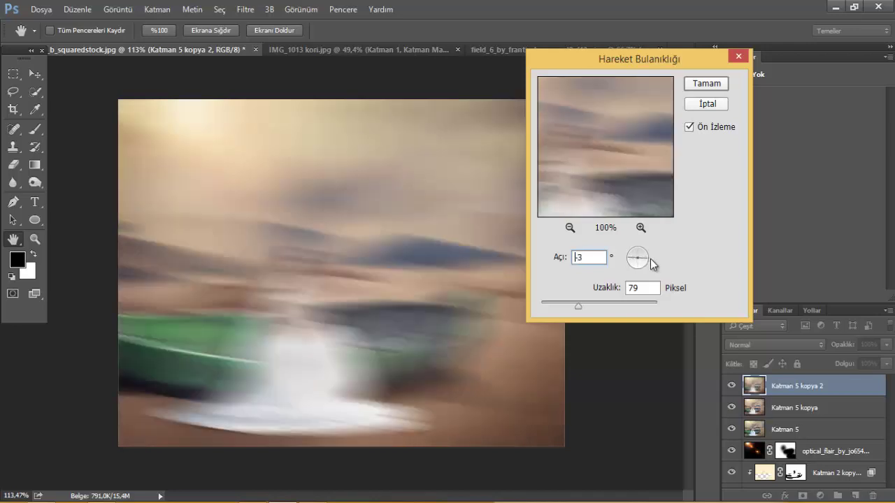
click(650, 257)
drag(563, 311, 544, 308)
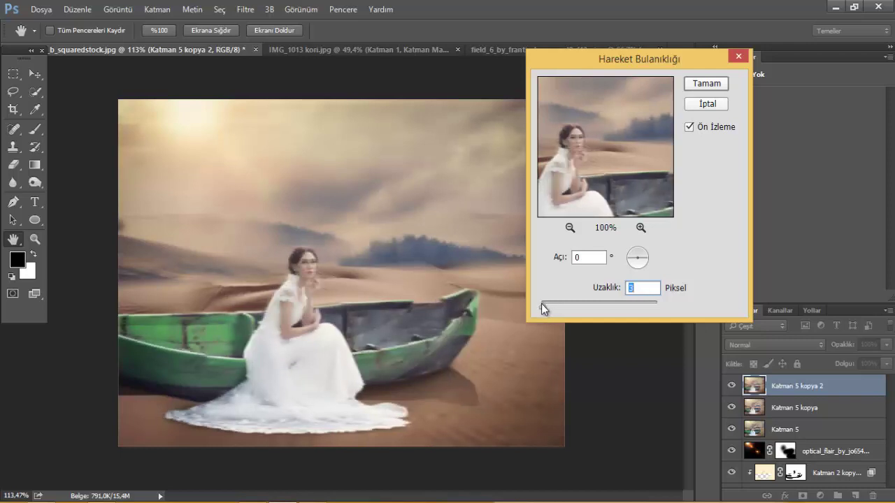
click(705, 84)
Add a white layer mask and paint out the blur over the bride with a ~228 px brush
click(802, 496)
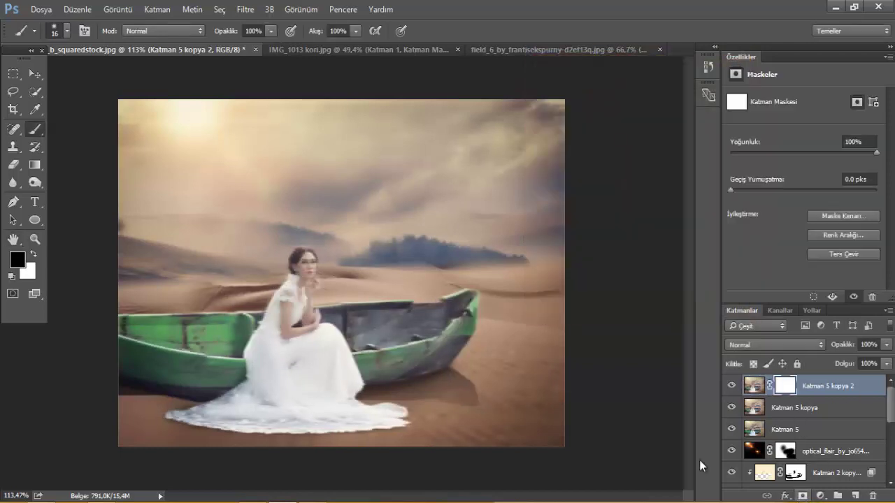
drag(323, 213, 357, 214)
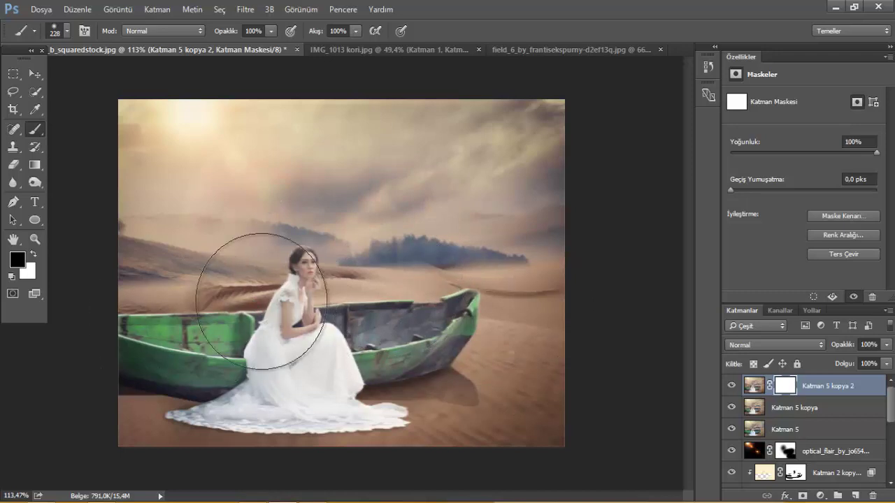
drag(266, 280, 380, 320)
Paint the mask over the boat's bow so it stays sharp too
scroll(231, 237, up, 2)
scroll(299, 280, down, 1)
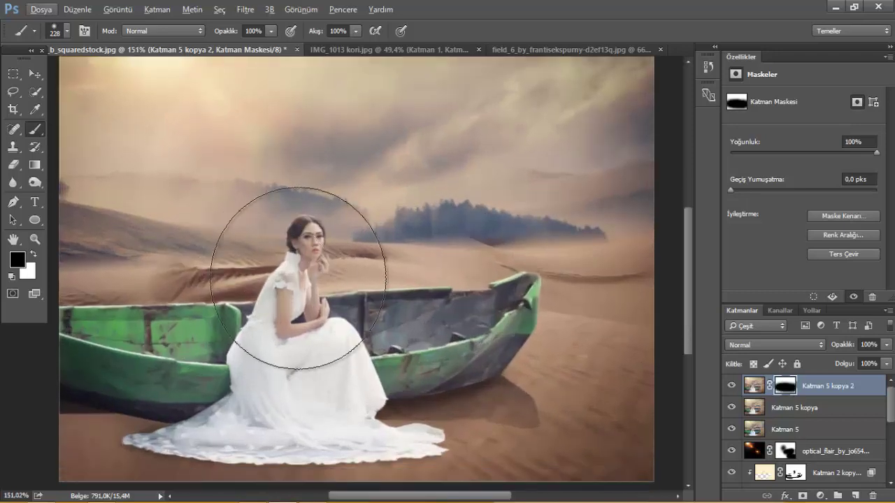
scroll(301, 266, up, 2)
scroll(300, 293, down, 2)
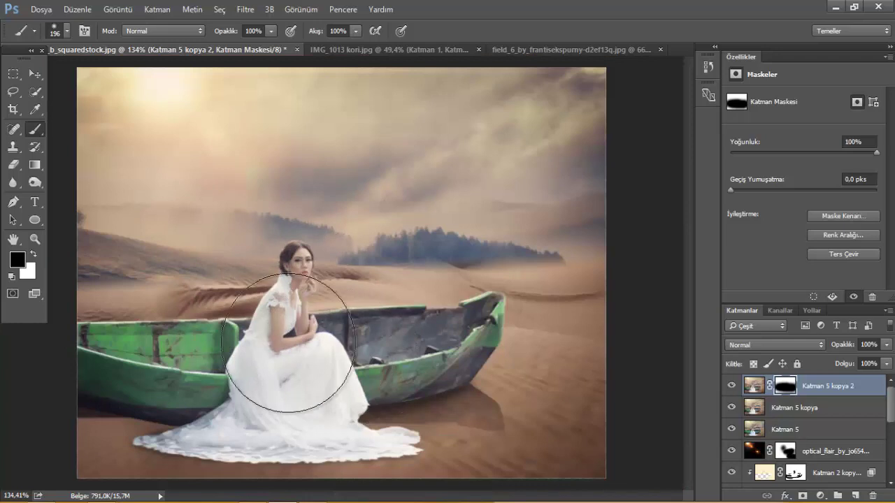
scroll(391, 353, down, 2)
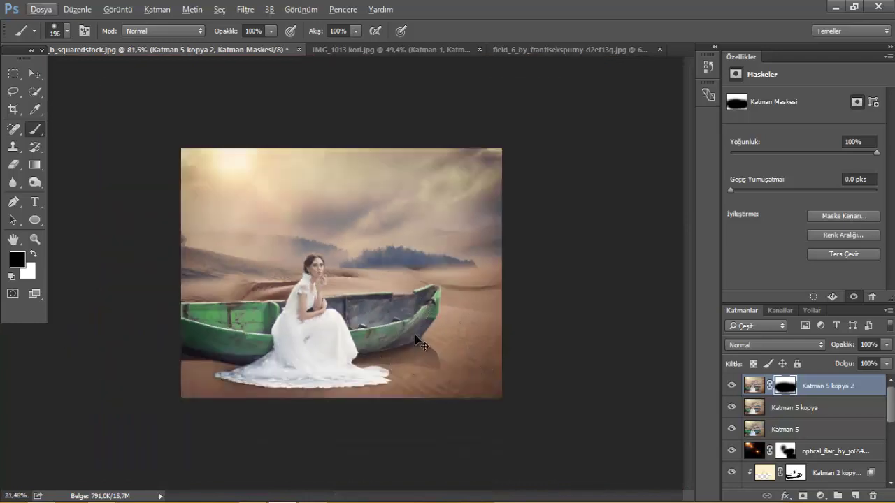
scroll(416, 334, up, 2)
drag(421, 338, 489, 350)
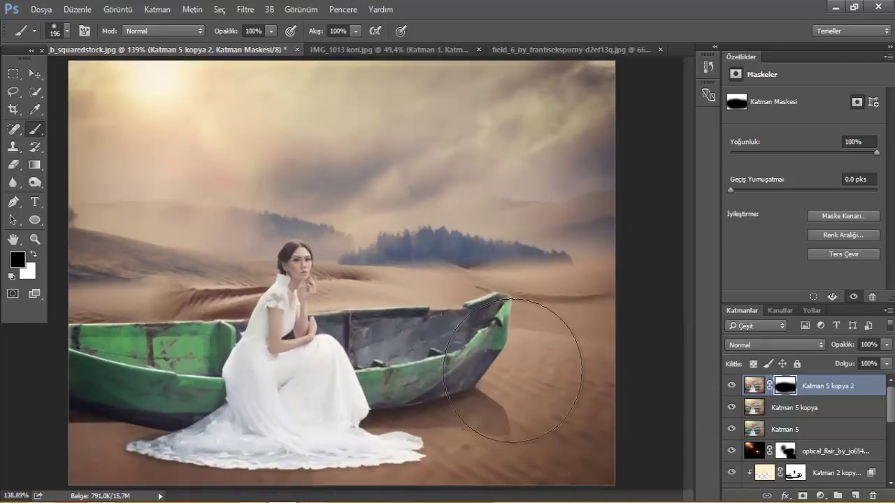
scroll(513, 371, down, 1)
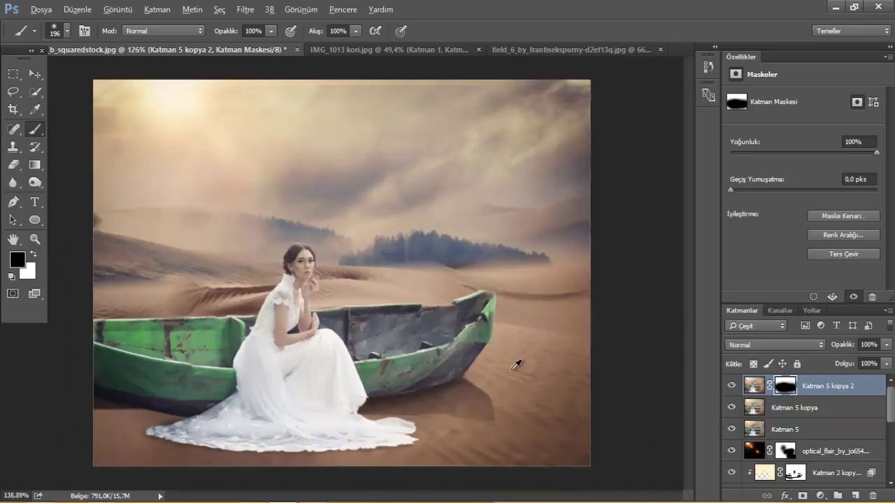